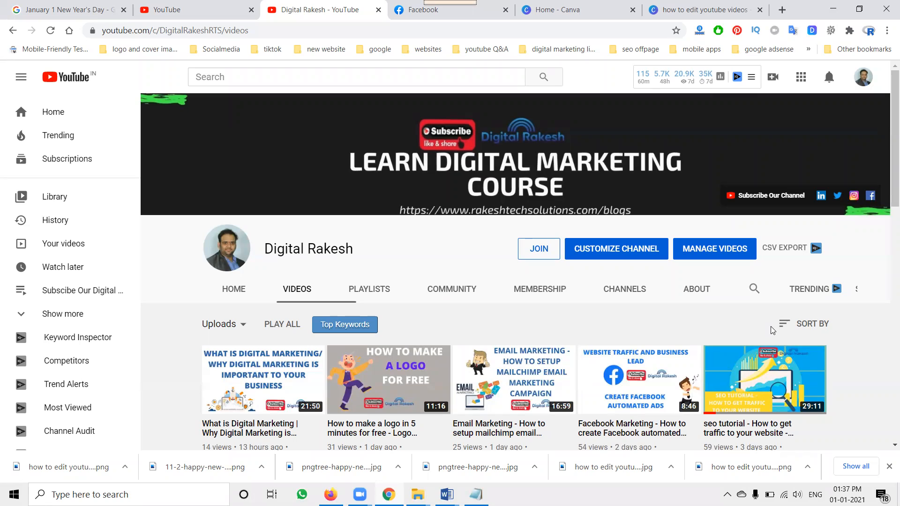
Step: Close the two Canva tabs and the Facebook tab, and return the Google tab to its home page
left_click(632, 10)
left_click(633, 10)
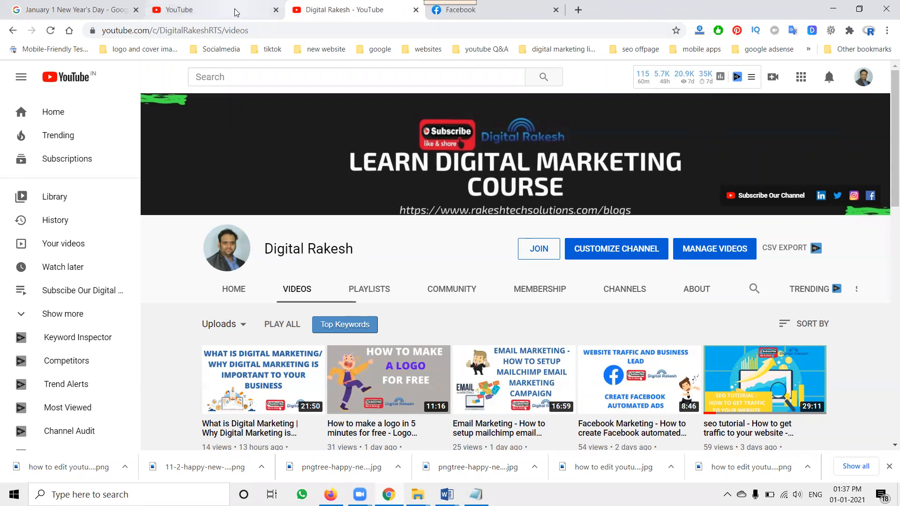
left_click(106, 11)
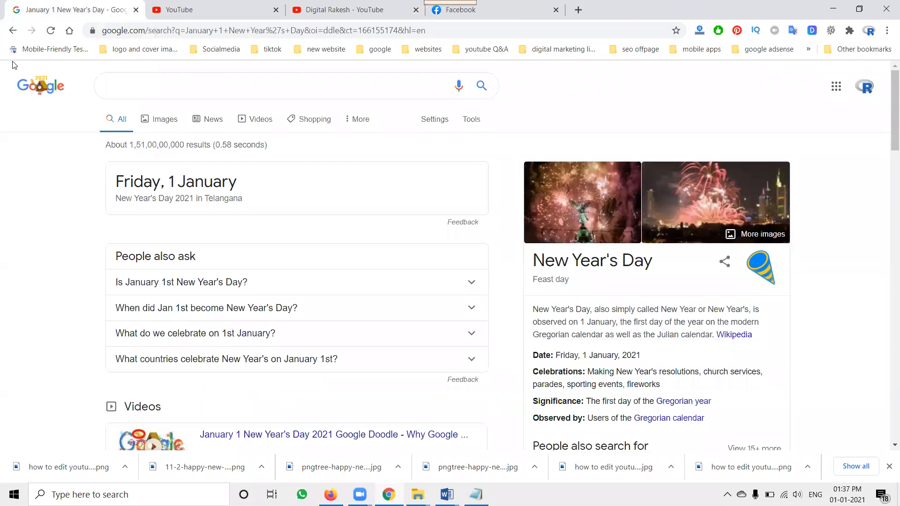
left_click(18, 86)
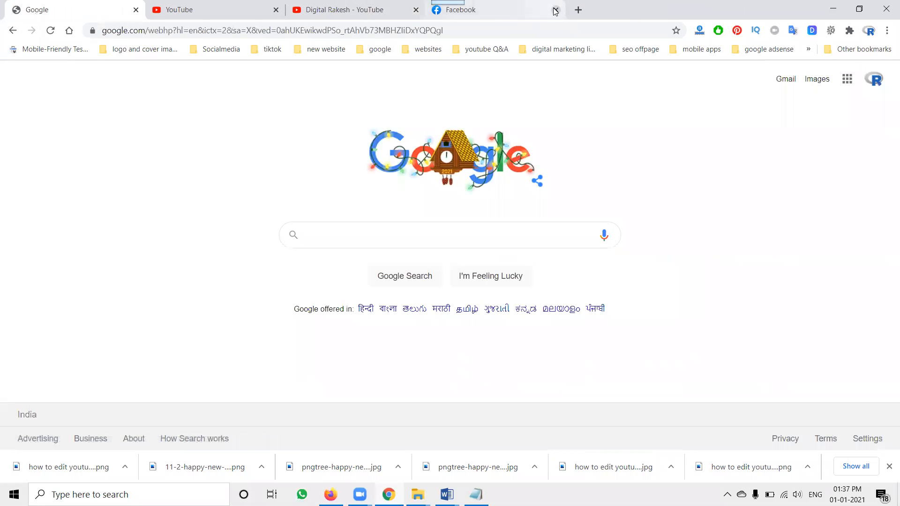
left_click(556, 10)
Step: Look through the recommended videos on the YouTube home page
left_click(194, 5)
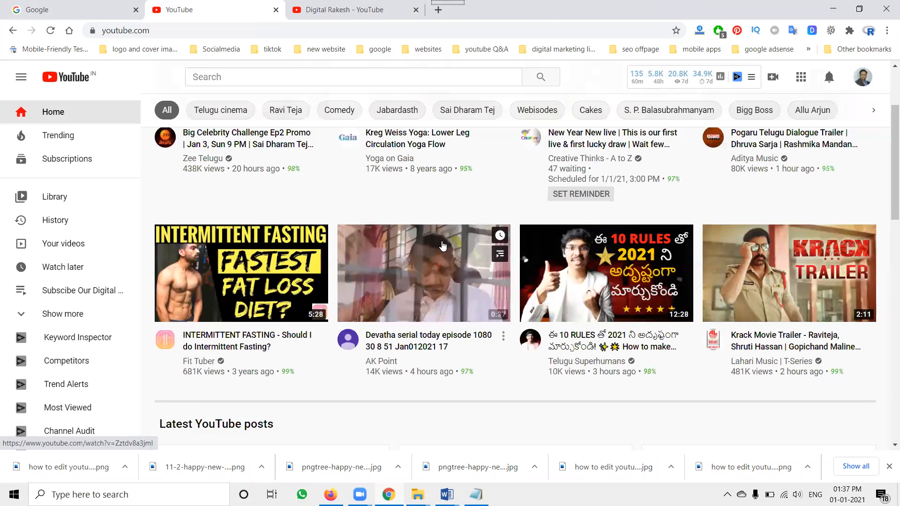
scroll(468, 263, "down", 3)
scroll(513, 285, "up", 2)
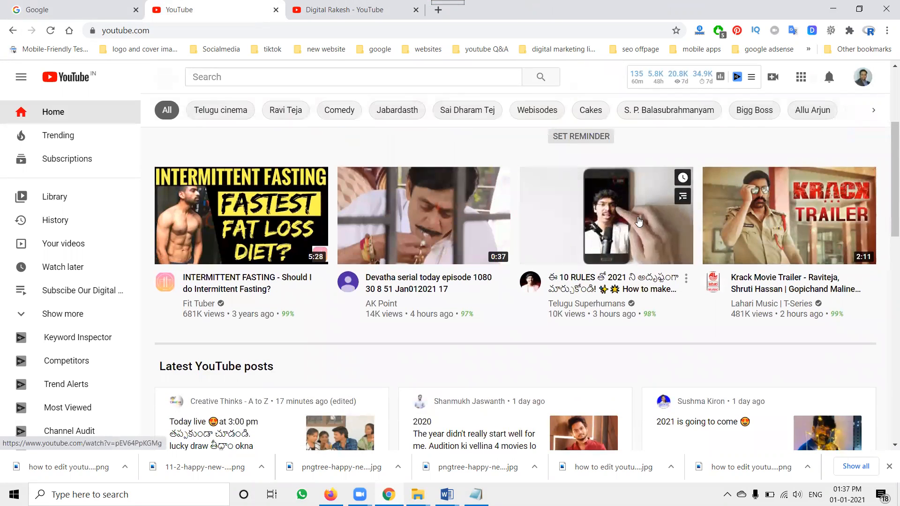
scroll(454, 352, "down", 8)
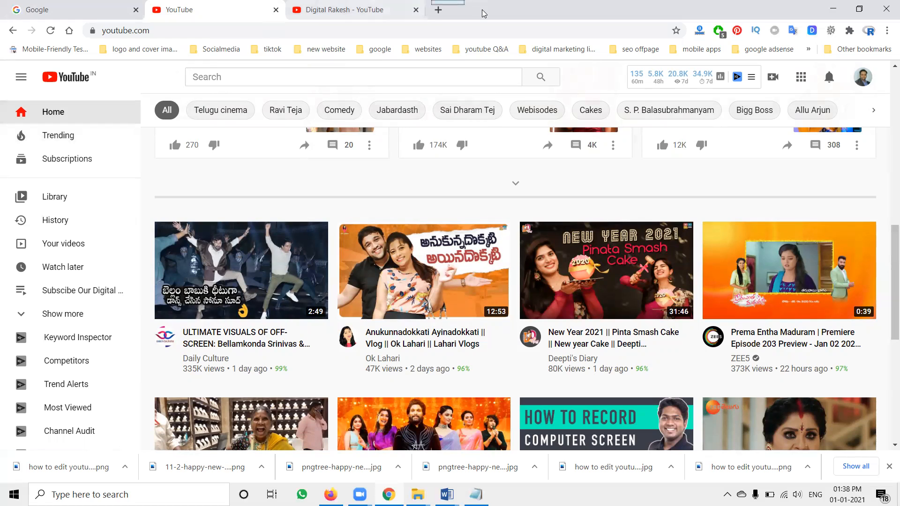
Step: Open canva.com in a new browser tab and browse its Video design types
left_click(440, 15)
type("canva.com")
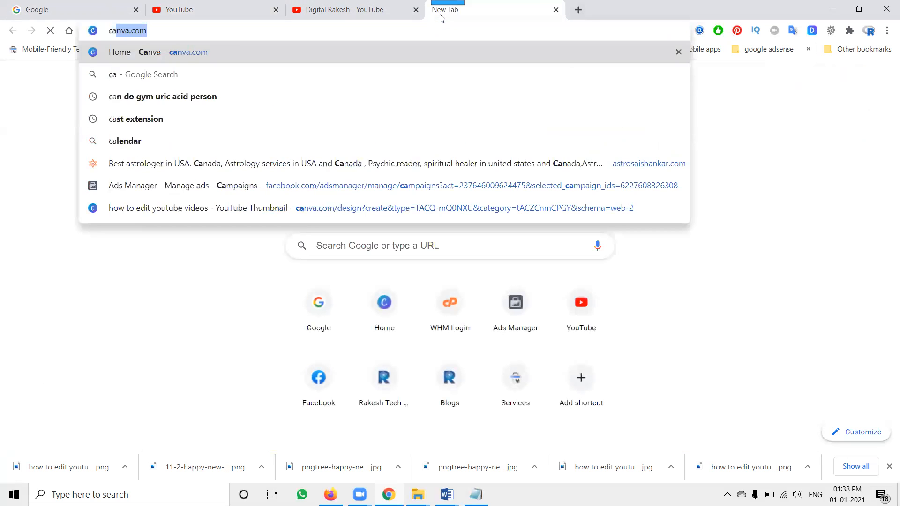
key("Return")
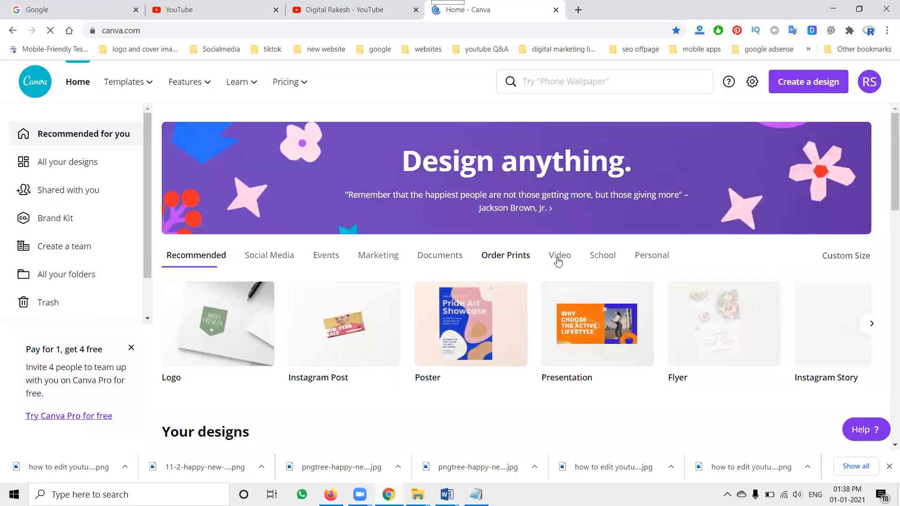
left_click(558, 256)
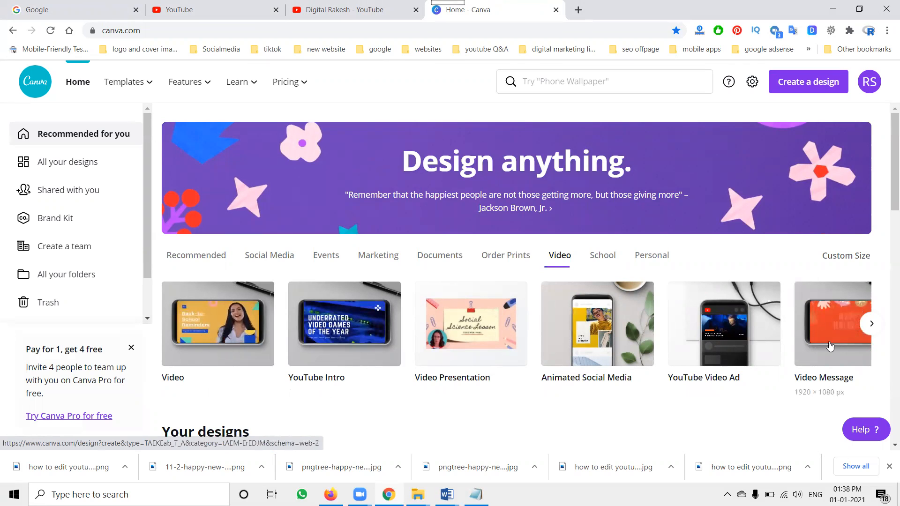
left_click(872, 324)
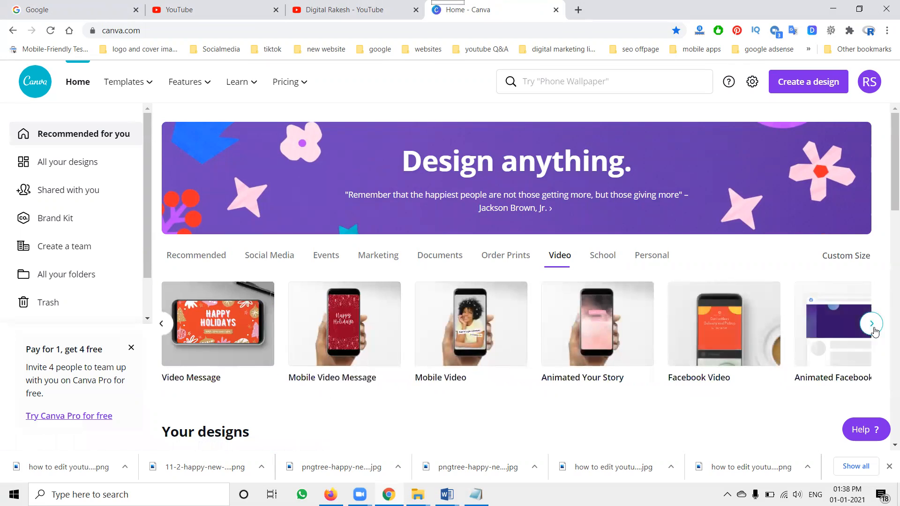
left_click(168, 328)
Step: Switch to the Windows Video Editor and create a new video project, keeping the default name "New video"
left_click(136, 495)
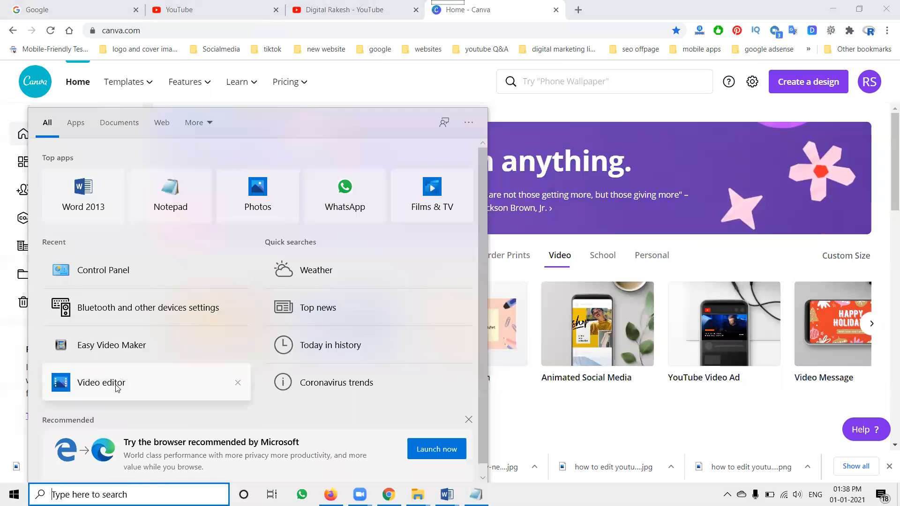
left_click(116, 386)
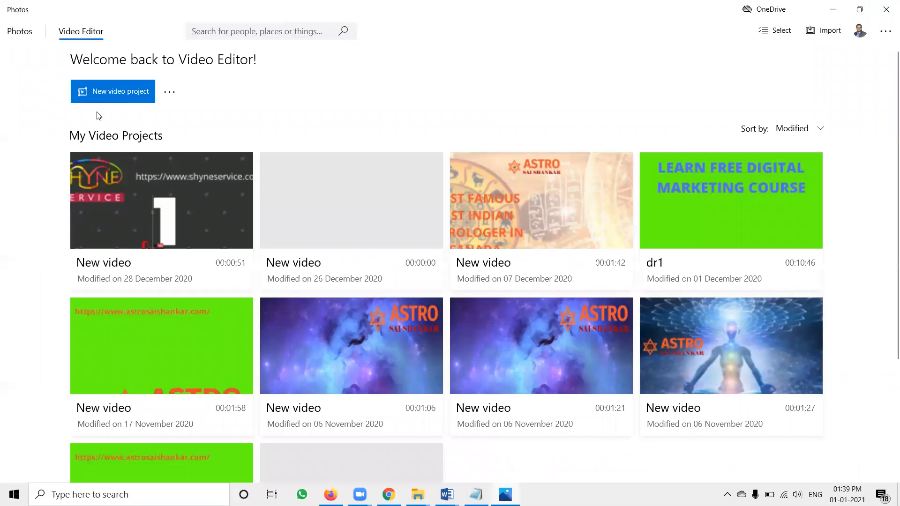
left_click(105, 93)
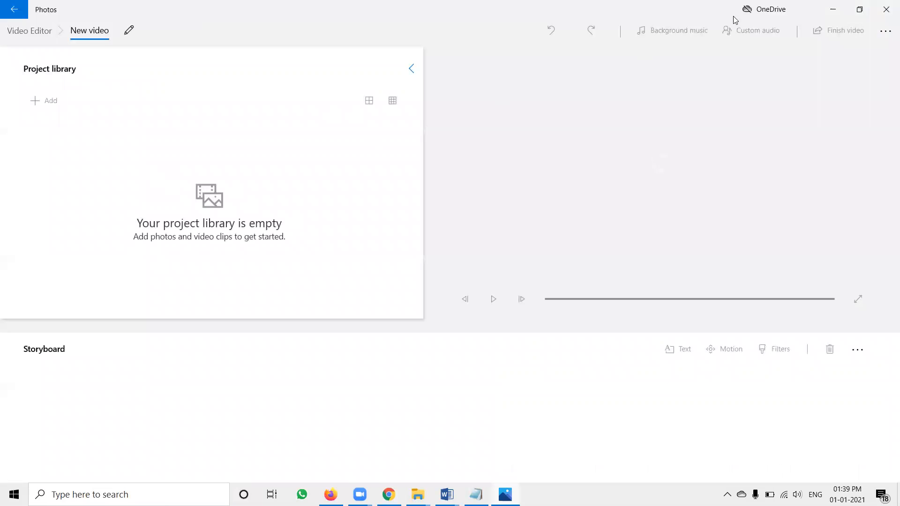
left_click(830, 10)
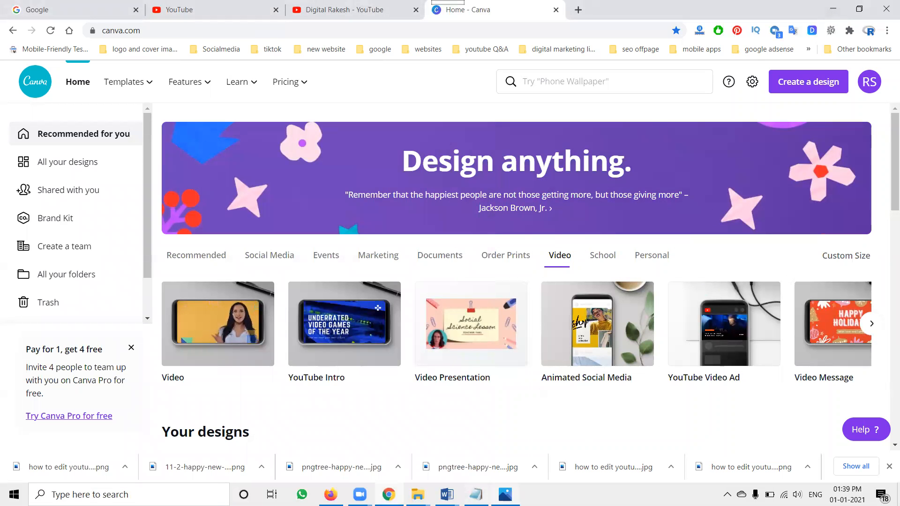
left_click(505, 494)
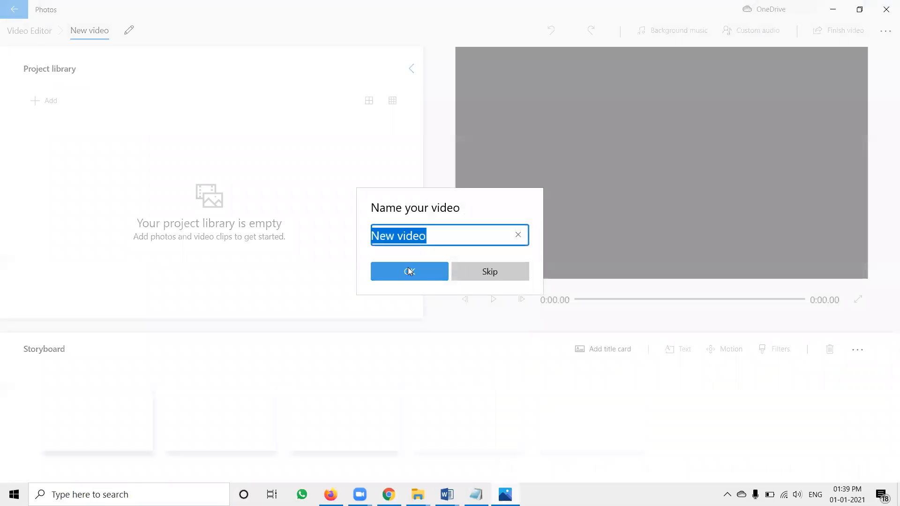
left_click(409, 271)
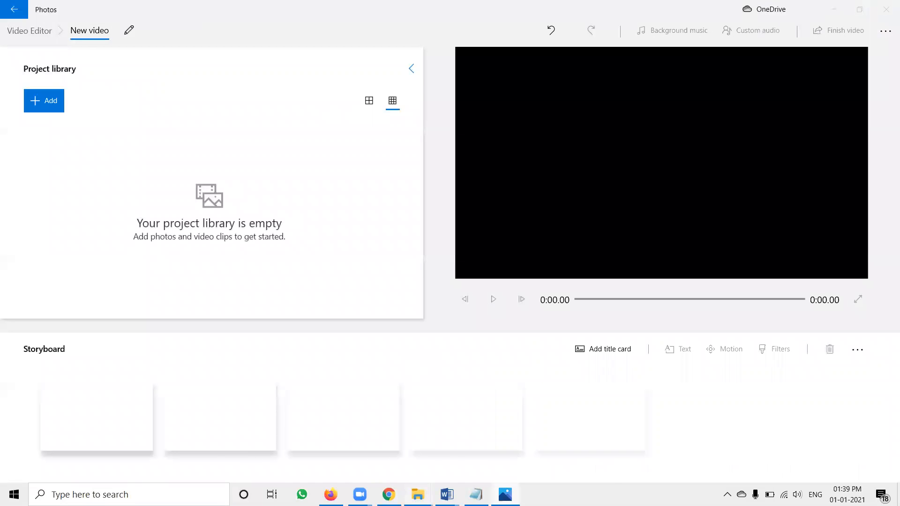
Step: Add the "Welcome Shyne service" clip from the videos folder to the project library and place it in the storyboard
left_click(418, 494)
left_click(314, 451)
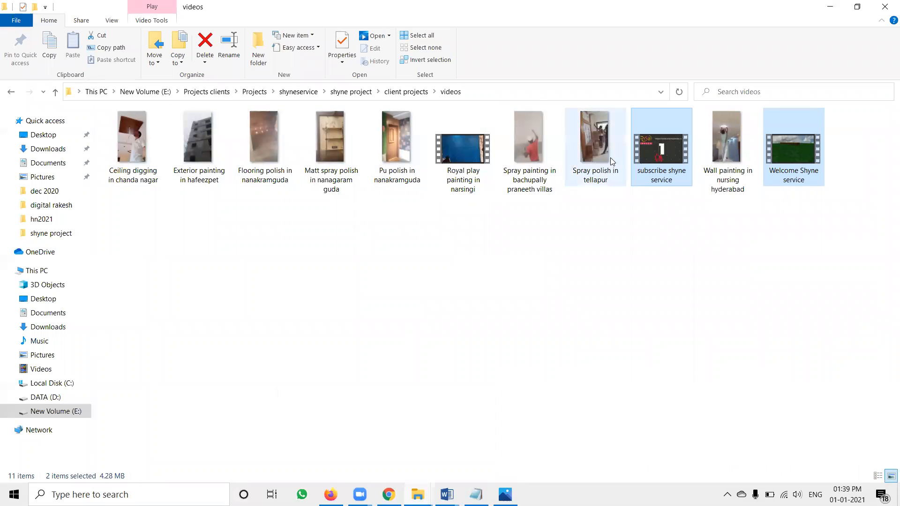
left_click(795, 237)
left_click_drag(792, 159, 329, 291)
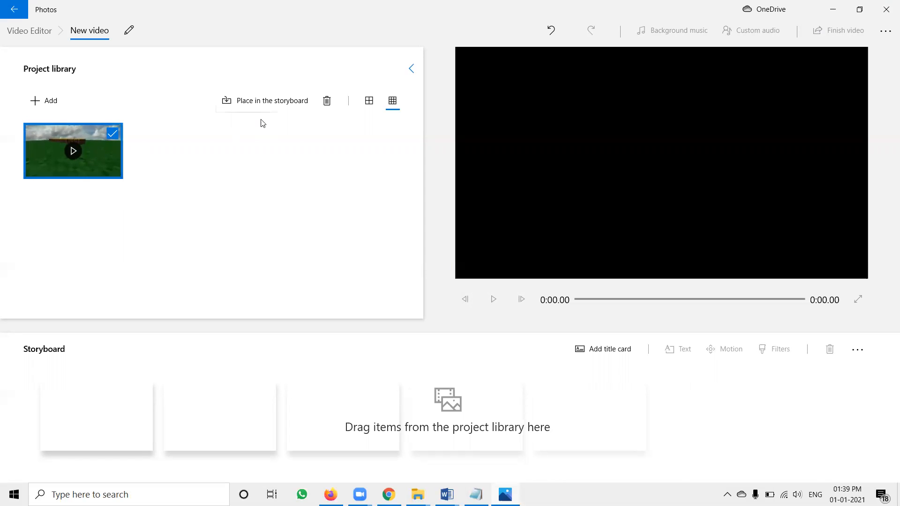
left_click(265, 108)
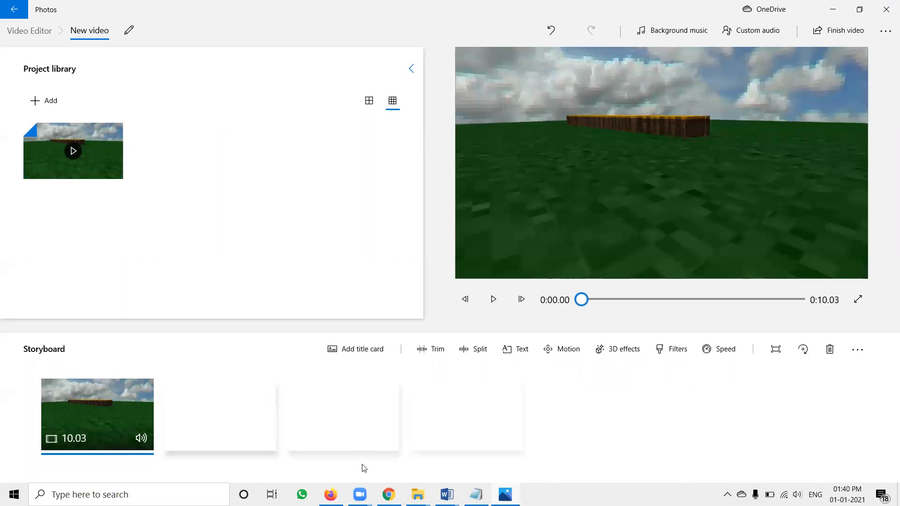
Step: In File Explorer's videos folder, copy the file name of the "Exterior painting in hafeezpet" clip
mouse_move(418, 495)
left_click(320, 446)
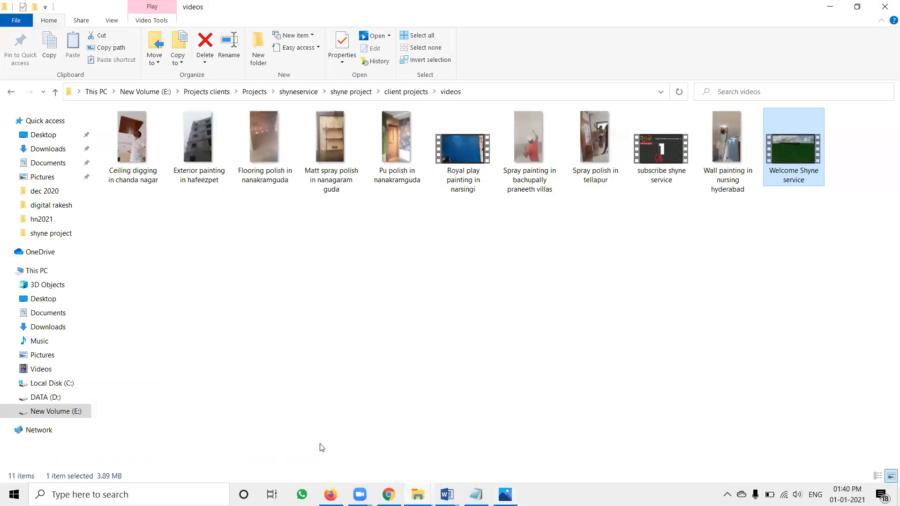
left_click(134, 180)
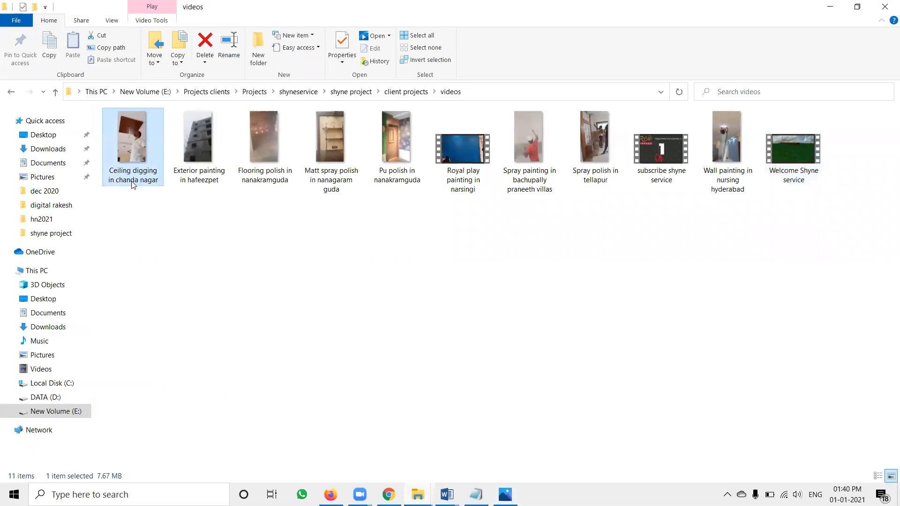
left_click(132, 183)
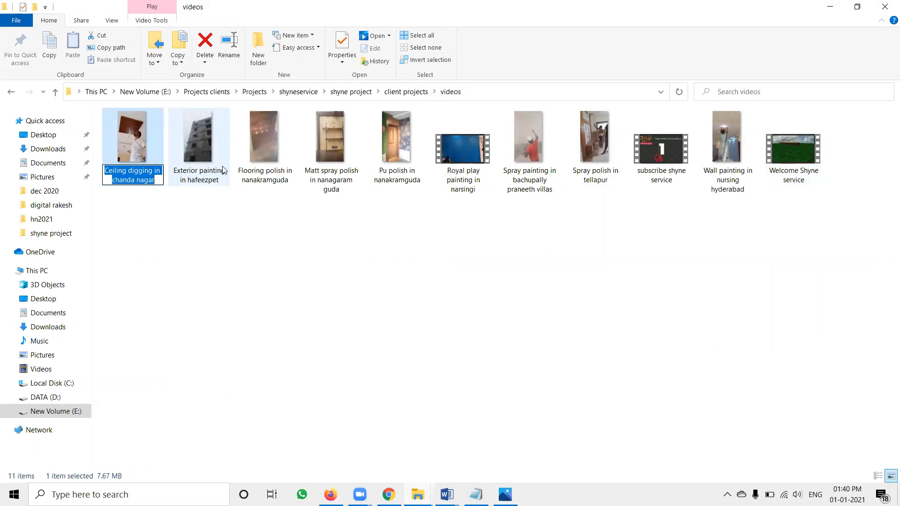
left_click(200, 182)
left_click(199, 181)
key("ctrl+c")
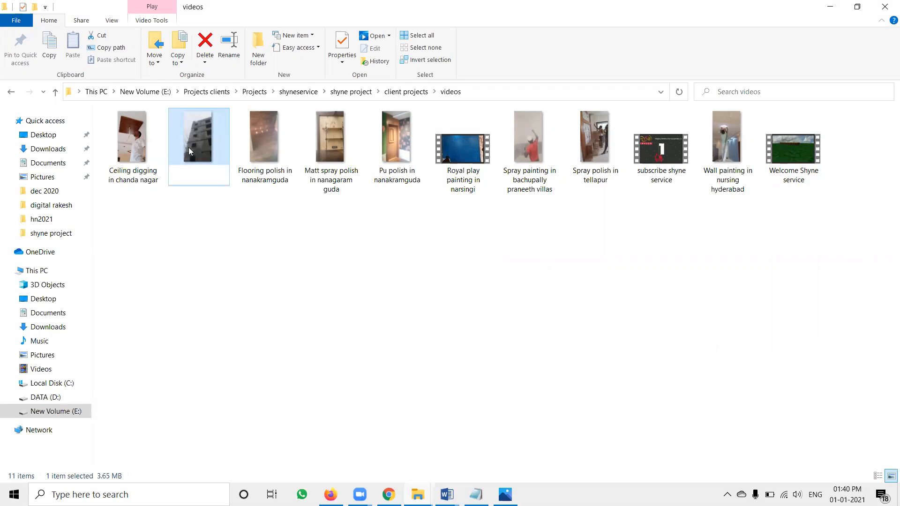
Step: Add the "Exterior painting in hafeezpet" clip to the Video Editor's project library and place it in the storyboard
mouse_move(194, 149)
left_mouse_down()
mouse_move(237, 266)
mouse_move(384, 454)
mouse_move(516, 493)
mouse_move(507, 492)
left_mouse_up()
left_click_drag(460, 406, 304, 216)
left_click(278, 107)
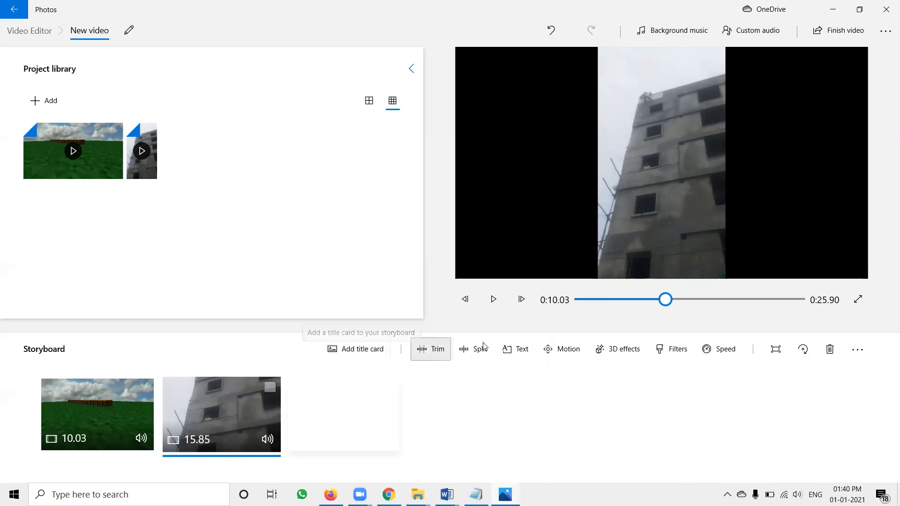
Step: Overlay the text "Exterior painting in hafeezpet" on the second clip in the Simple style, with the layout that puts it along the frame's lower edge
left_click(524, 346)
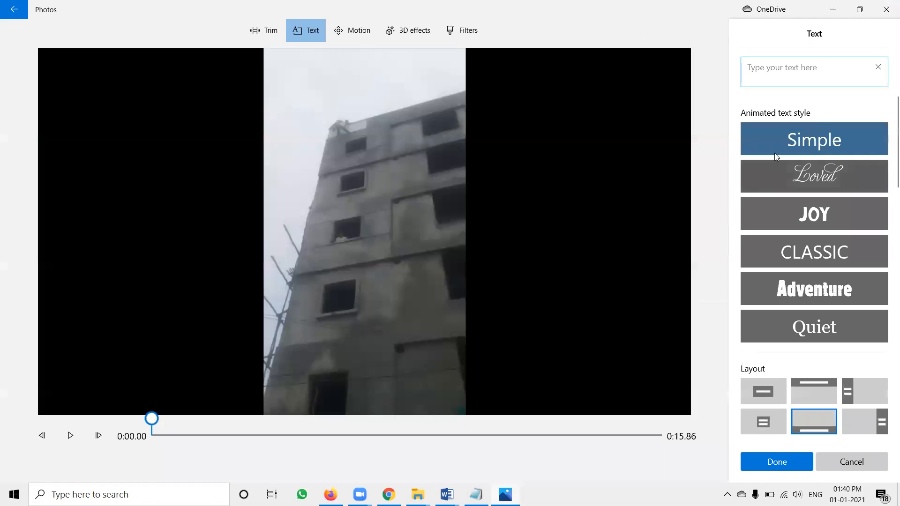
key("ctrl+v")
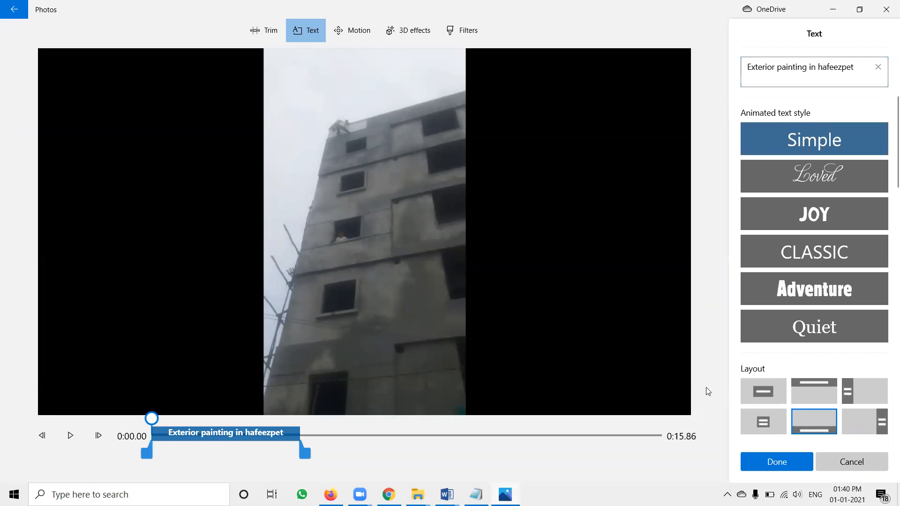
left_click(761, 391)
left_click(818, 393)
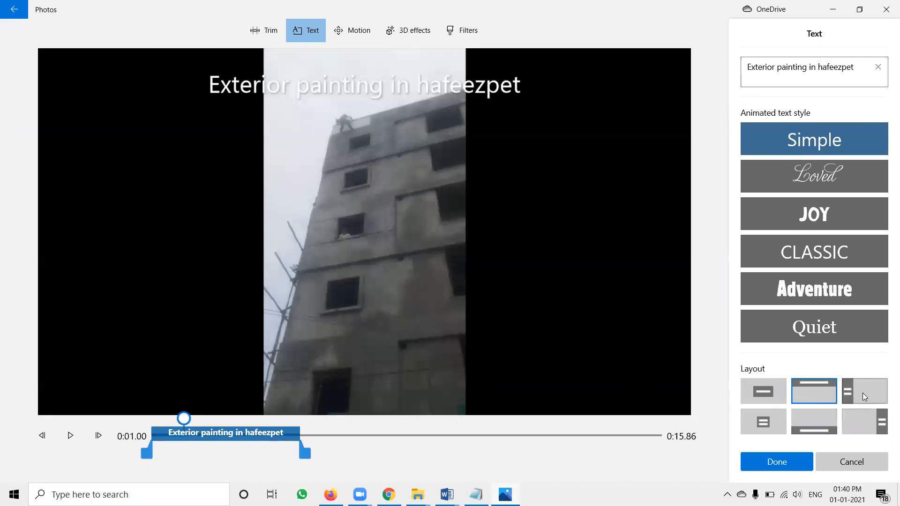
left_click(862, 394)
left_click(757, 428)
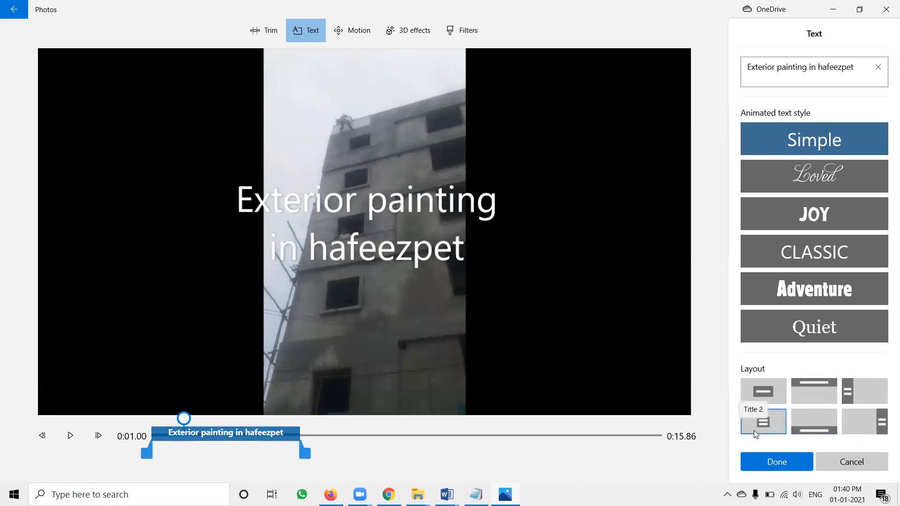
left_click(810, 423)
left_click(777, 462)
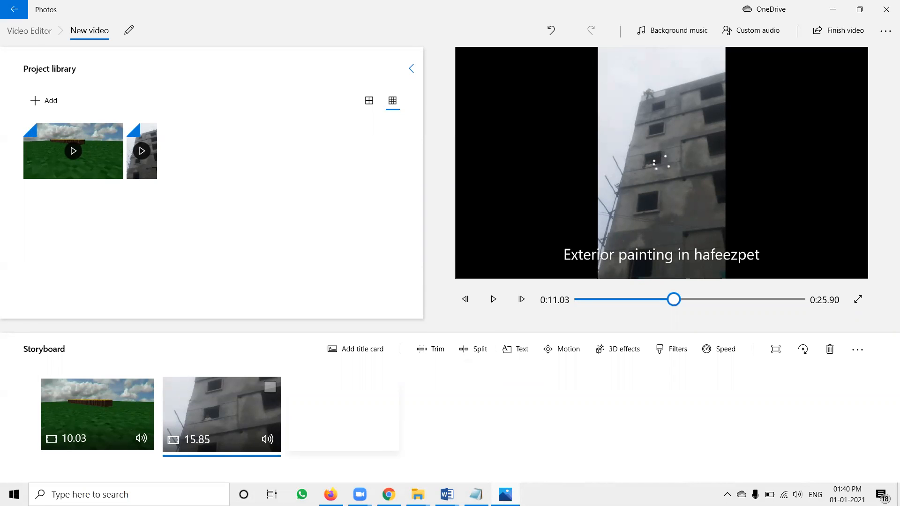
Step: In Chrome, browse the free music in the channel's YouTube Studio Audio library, and return to the Video Editor
left_click(389, 494)
left_click(345, 11)
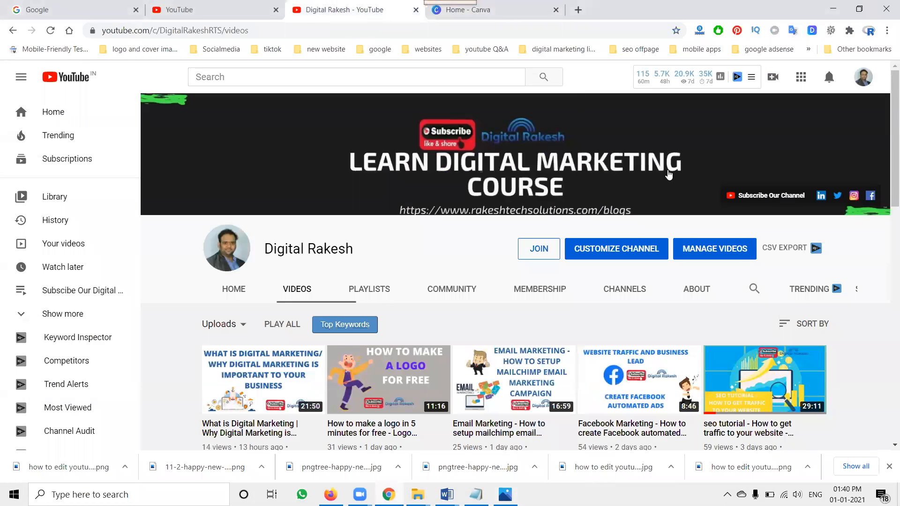
left_click(691, 249)
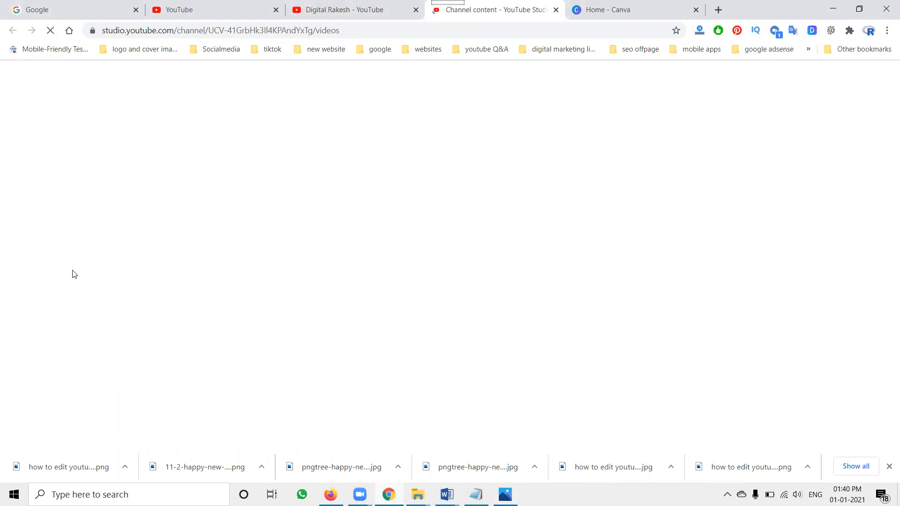
scroll(71, 295, "down", 3)
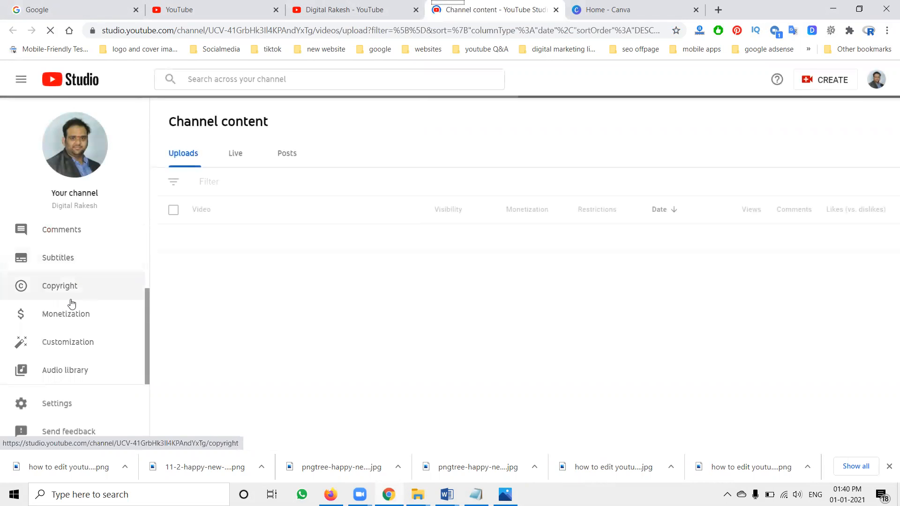
left_click(75, 370)
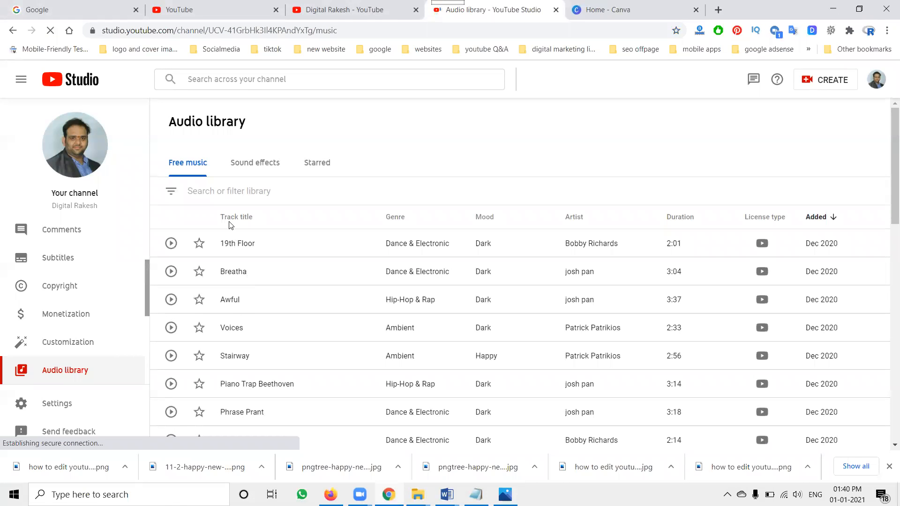
scroll(246, 268, "down", 8)
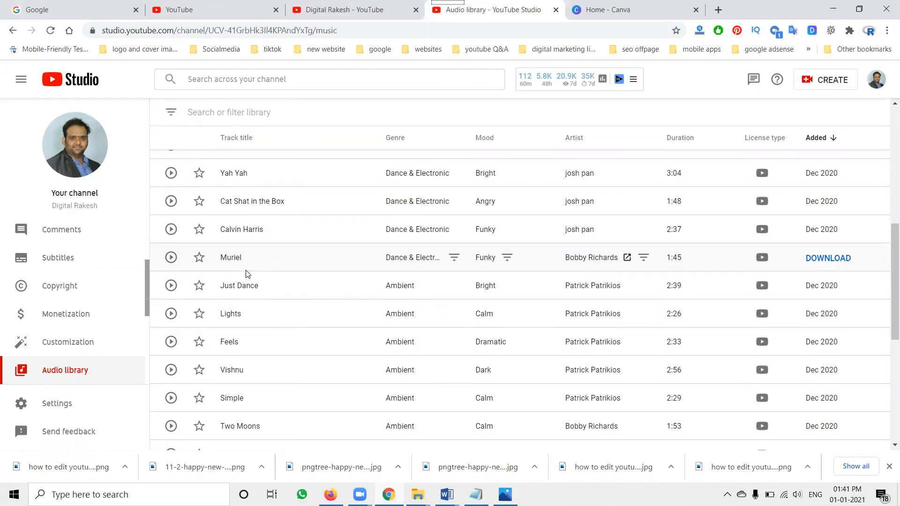
left_click(505, 495)
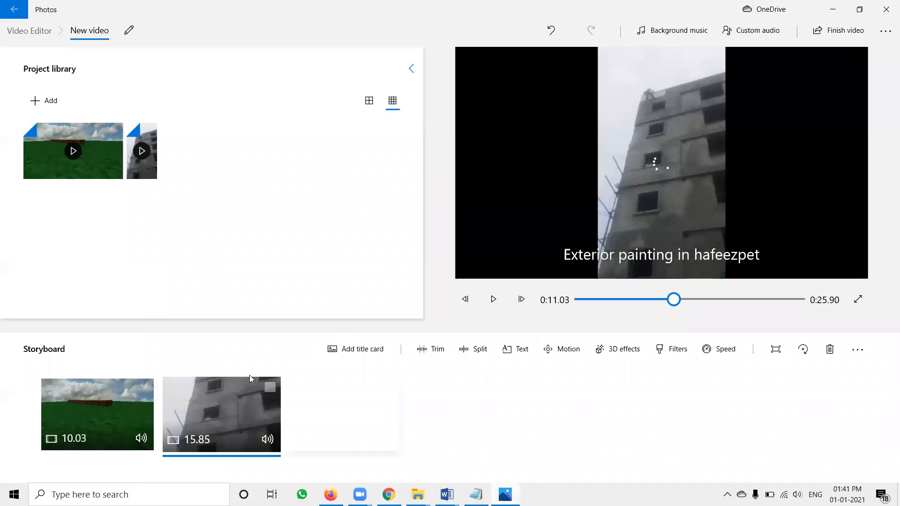
Step: Look through the Video Editor's built-in background music tracks and close the list without choosing one
left_click(270, 389)
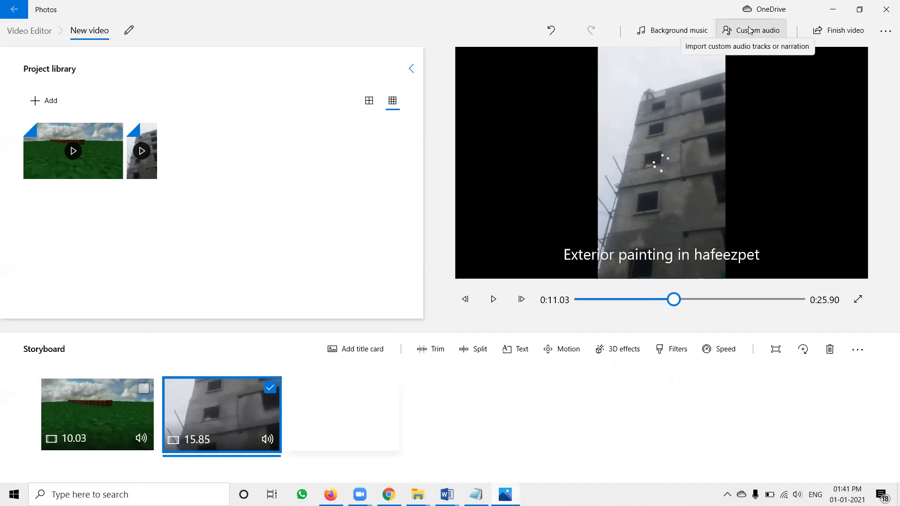
left_click(690, 32)
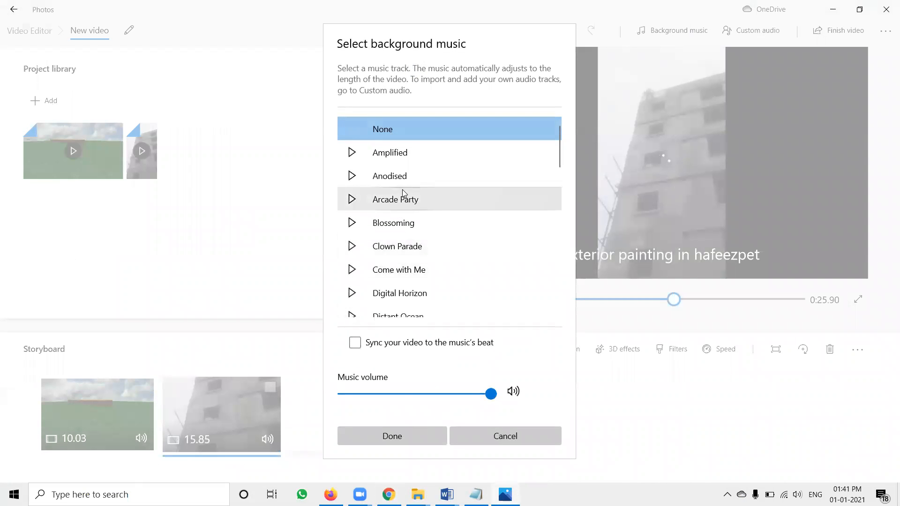
scroll(402, 197, "down", 7)
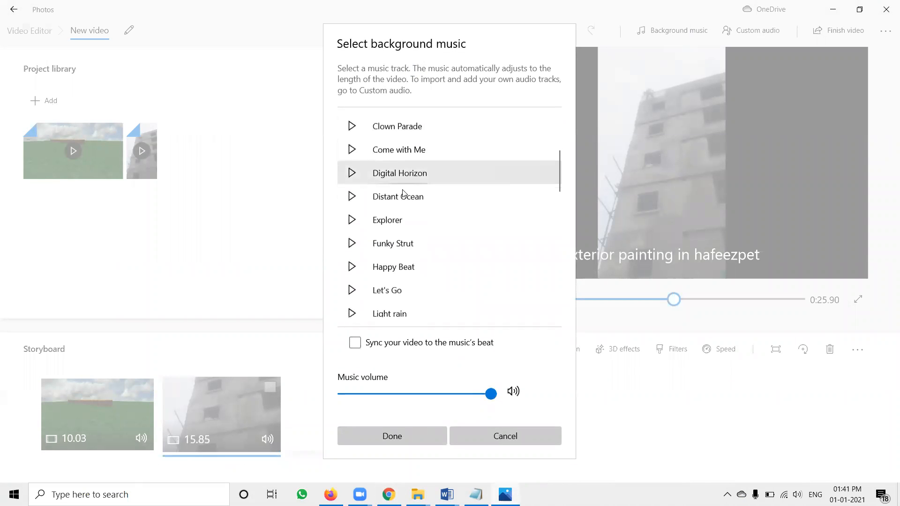
left_click(462, 431)
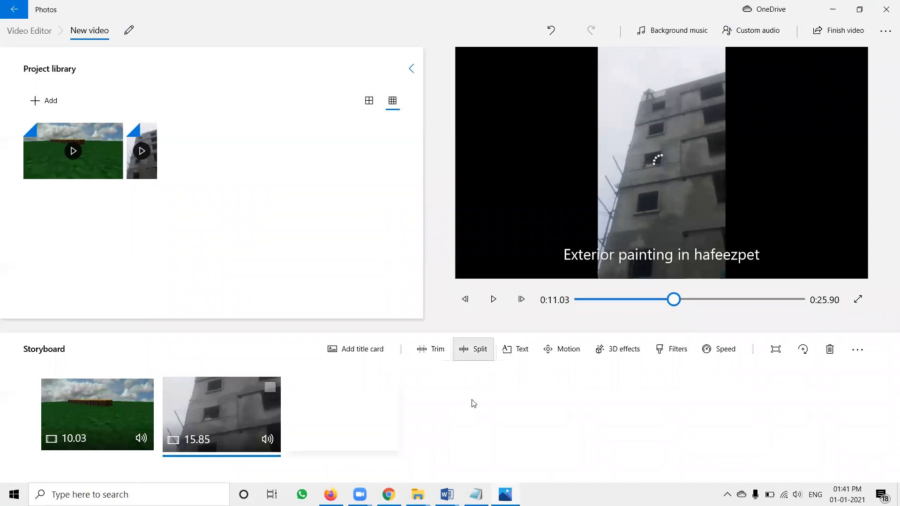
Step: In File Explorer, copy the "Royal play painting in narsingi" file name, and add that clip to the Video Editor's library and storyboard
mouse_move(417, 495)
left_click(265, 404)
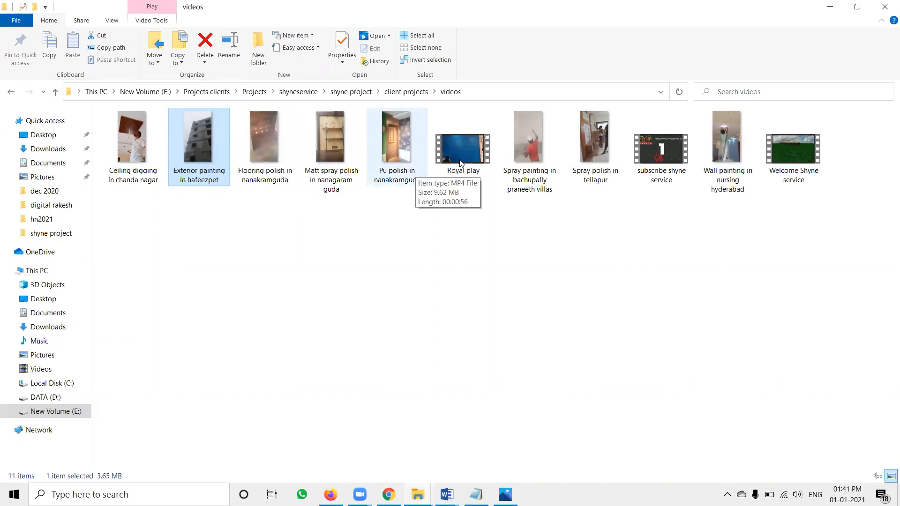
left_click(463, 187)
left_click(453, 187)
key("ctrl+c")
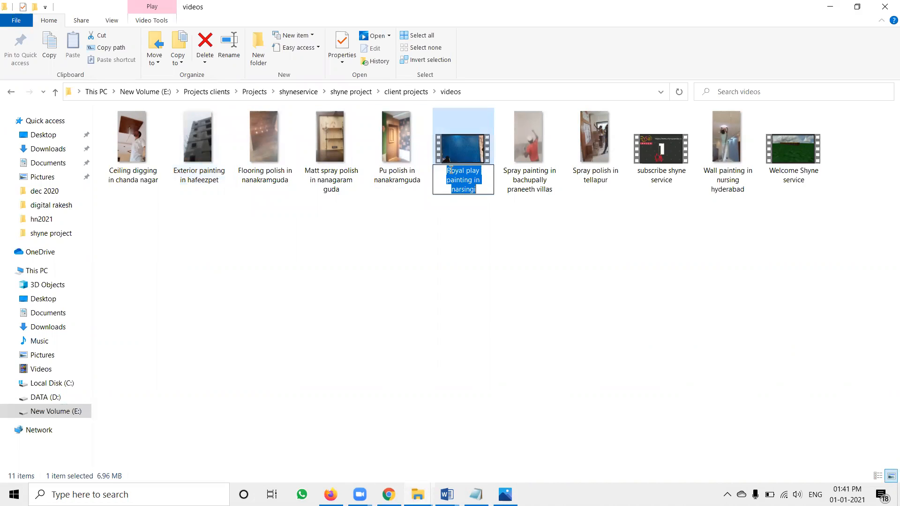
left_click_drag(458, 151, 366, 277)
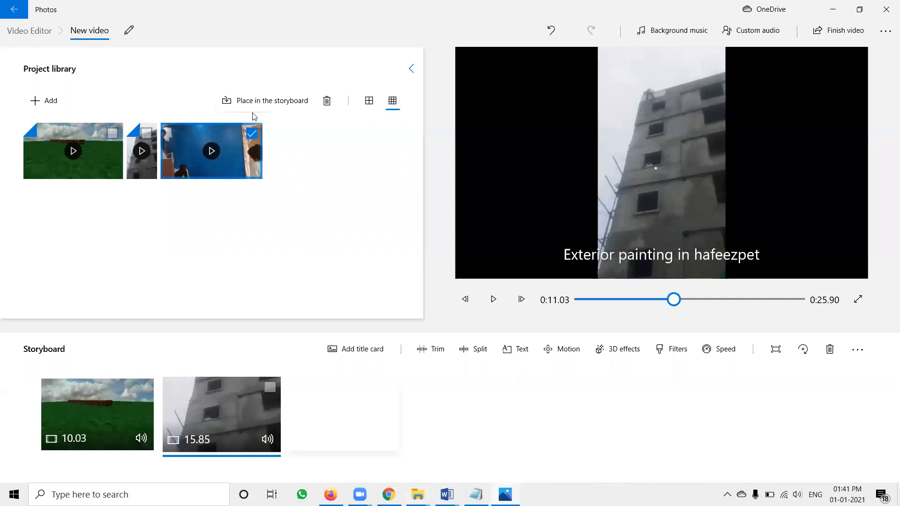
left_click(279, 102)
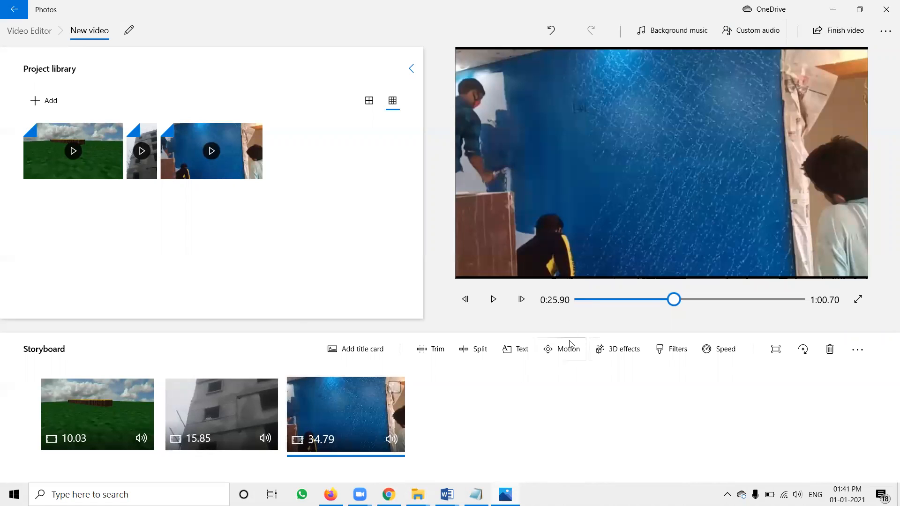
Step: Overlay the text "Royal play painting in narsingi" along the third clip's lower edge in the Simple style, lasting the entire clip
left_click(512, 357)
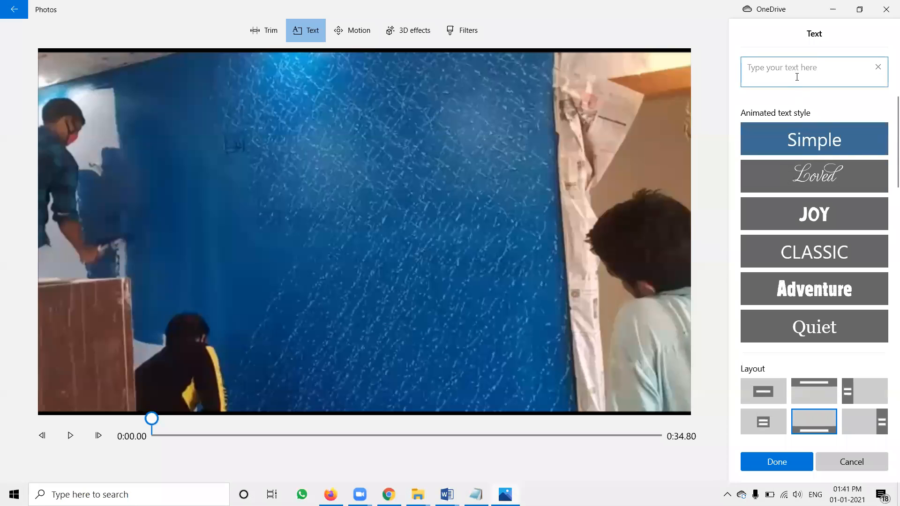
key("ctrl+v")
left_click(808, 419)
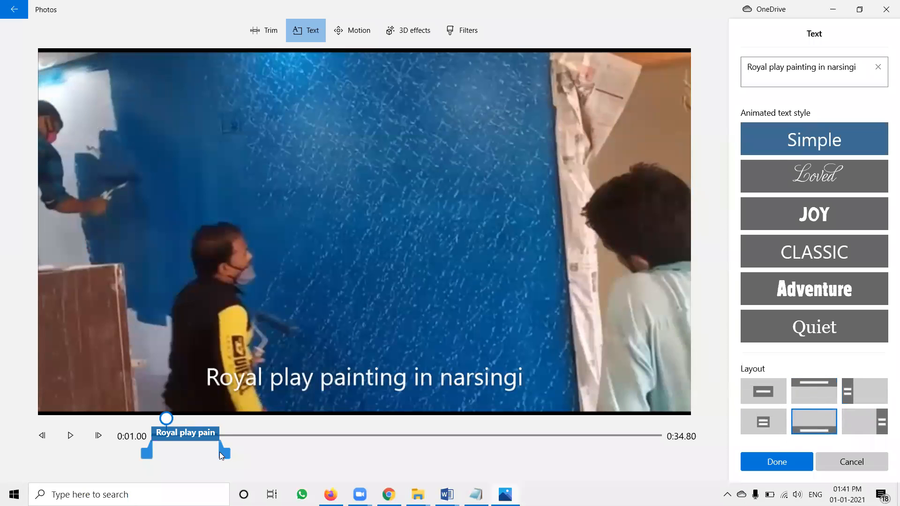
left_click_drag(221, 454, 665, 454)
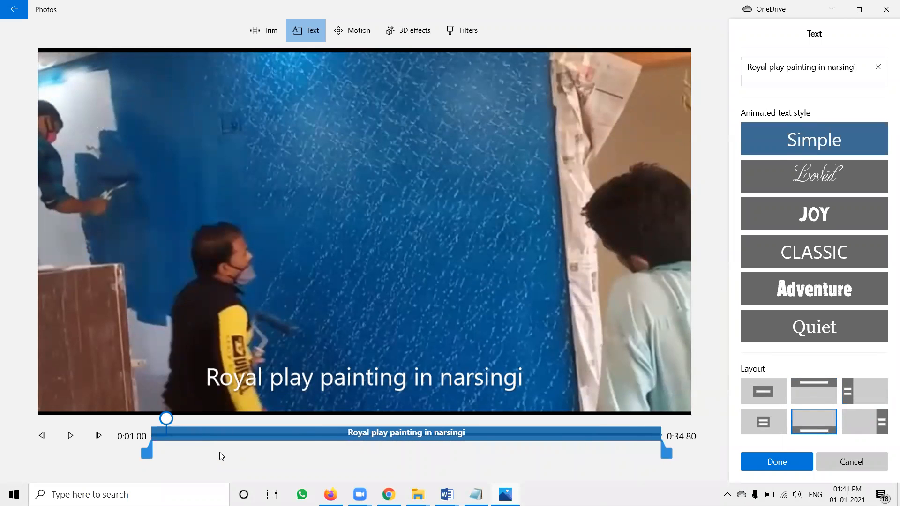
left_click(758, 462)
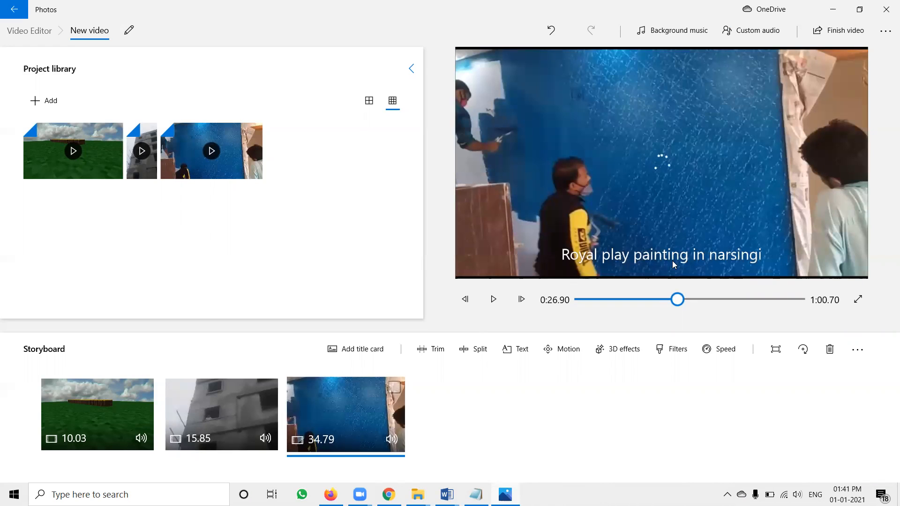
Step: Extend the "Exterior painting in hafeezpet" caption on the second clip to cover the clip's full duration
left_click(257, 414)
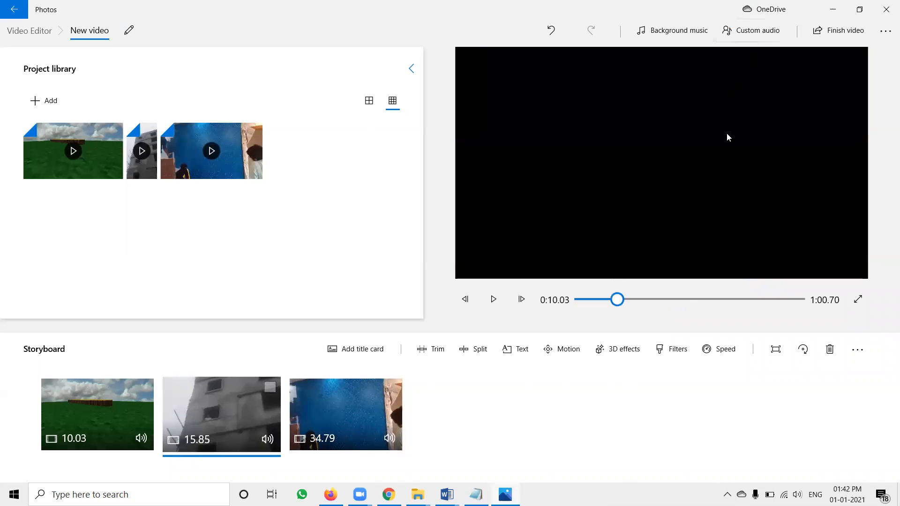
left_click(518, 350)
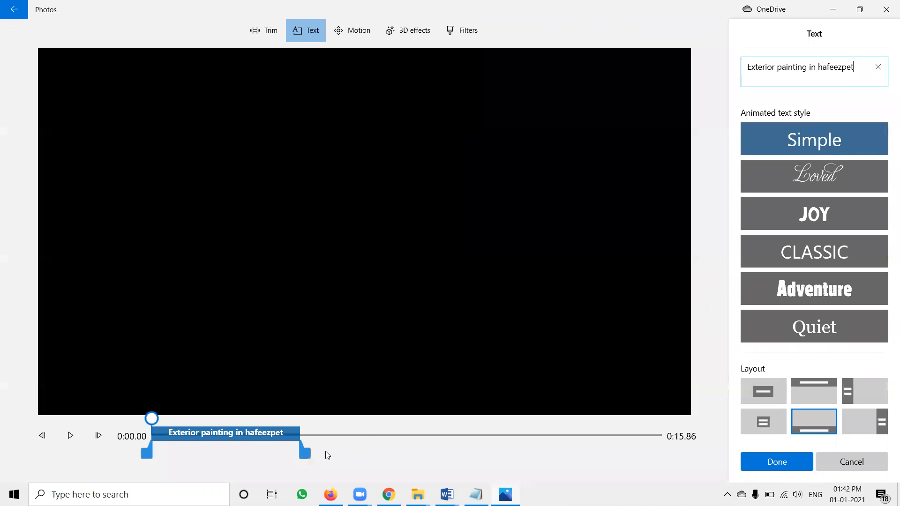
left_click_drag(306, 452, 666, 453)
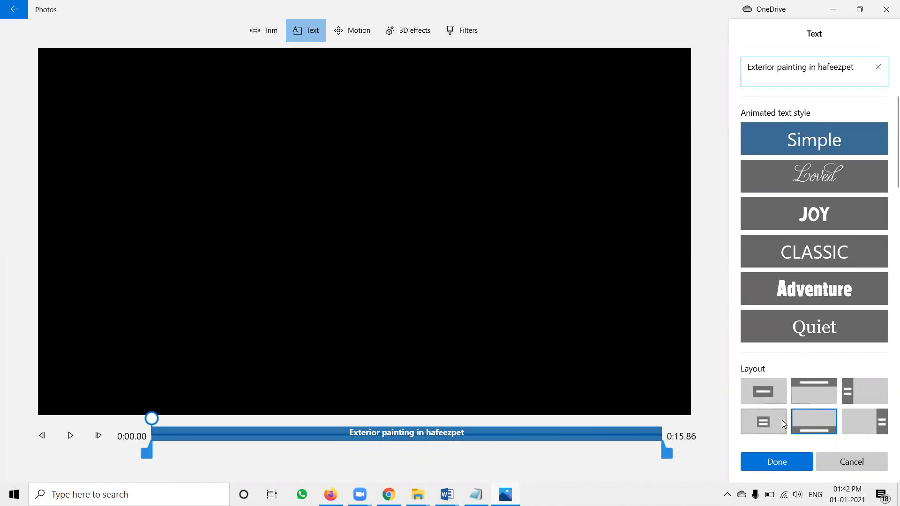
left_click(790, 460)
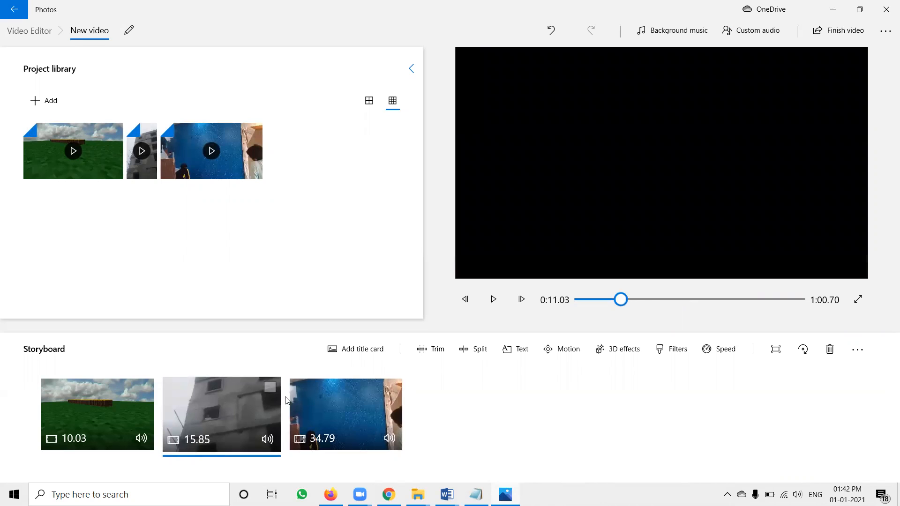
Step: Check the second clip's playback in the preview and compare it with the third clip
left_click(489, 305)
left_click(489, 306)
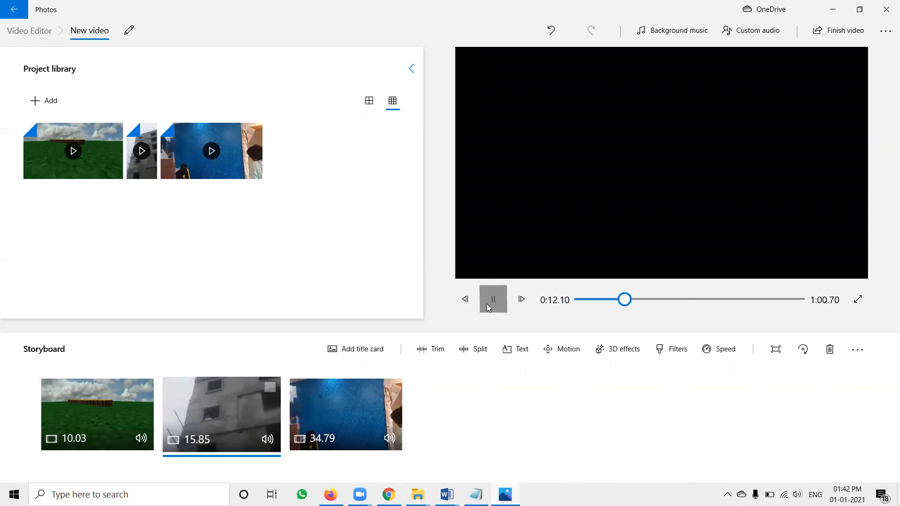
left_click(318, 407)
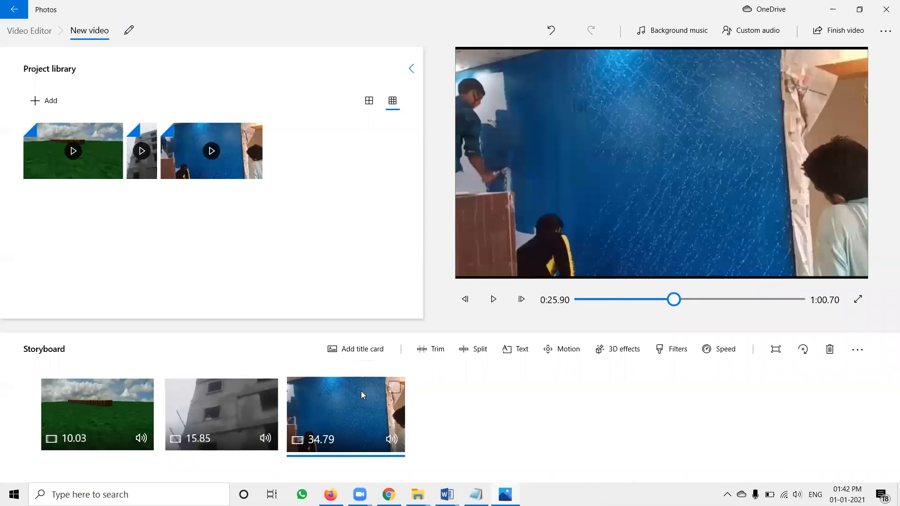
left_click(233, 405)
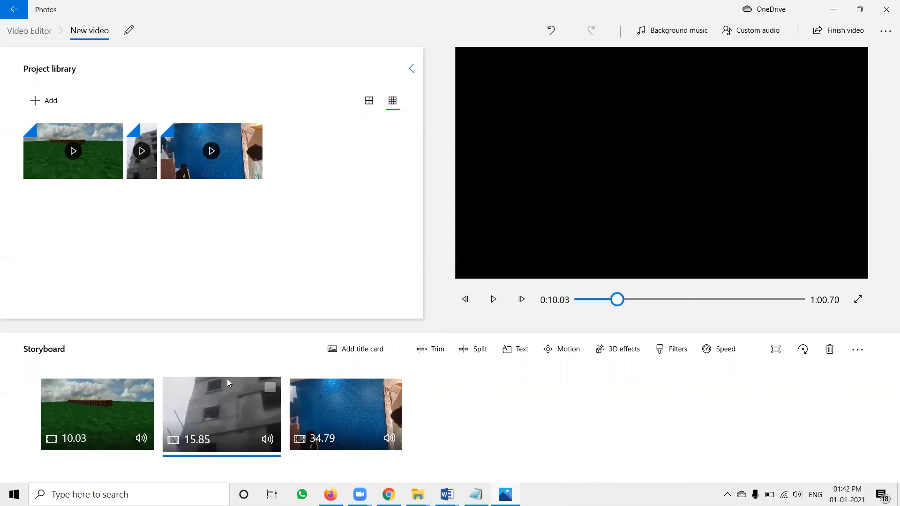
Step: Place a fresh copy of the exterior painting clip in the storyboard and delete the original copy in second place
left_click(143, 176)
left_click(256, 100)
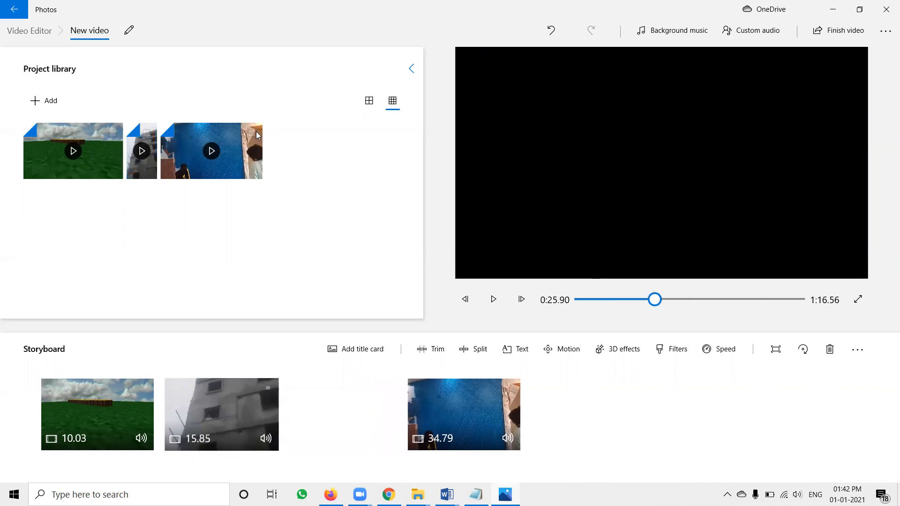
left_click_drag(313, 425, 247, 420)
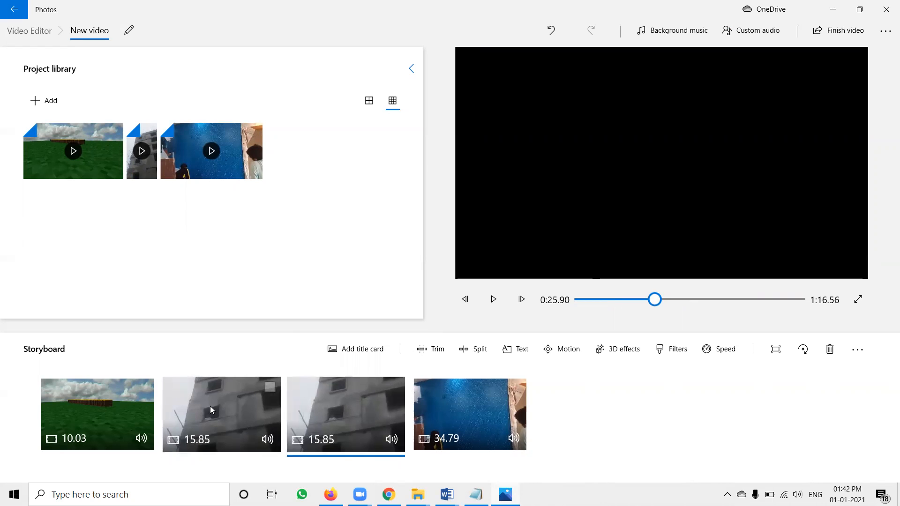
left_click(211, 407)
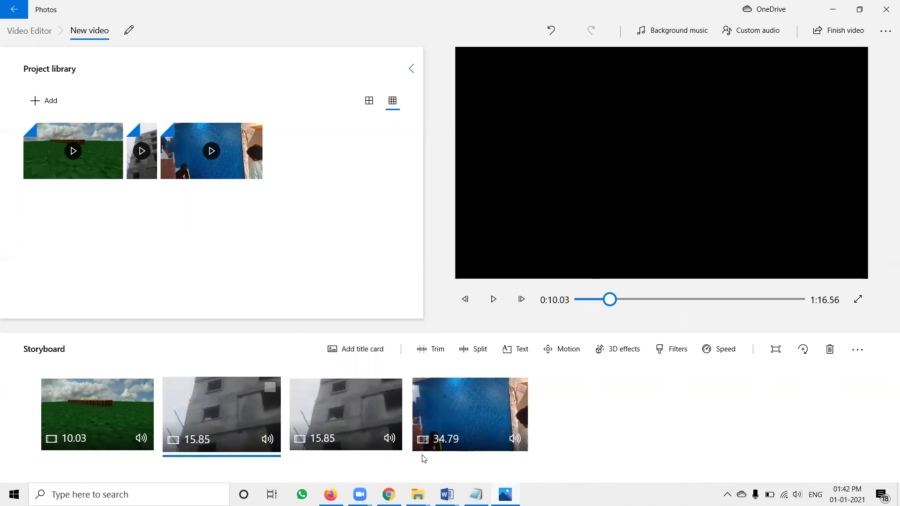
left_click(268, 389)
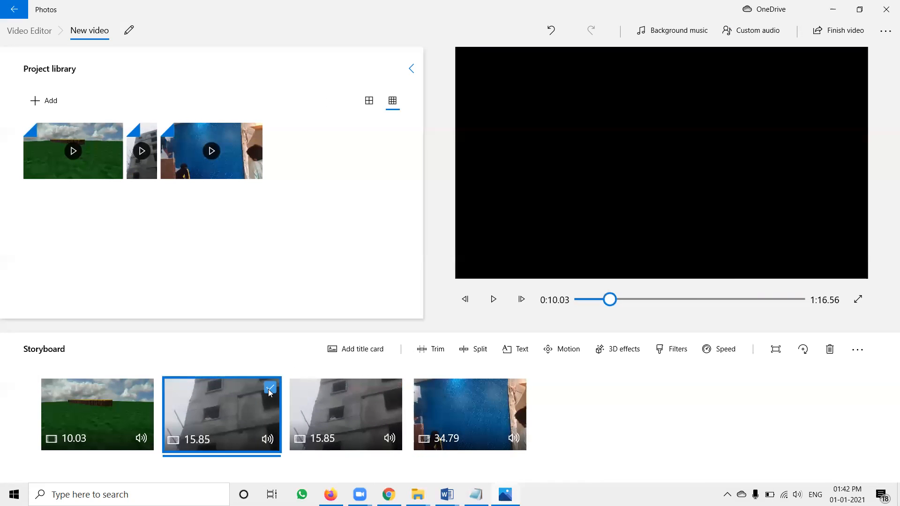
left_click(830, 349)
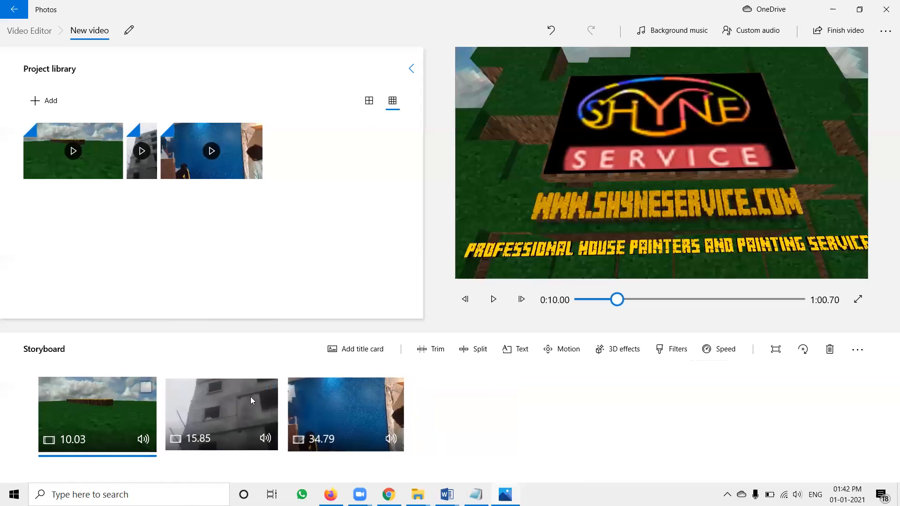
Step: Check the first, third and second storyboard clips in the preview
left_click(86, 412)
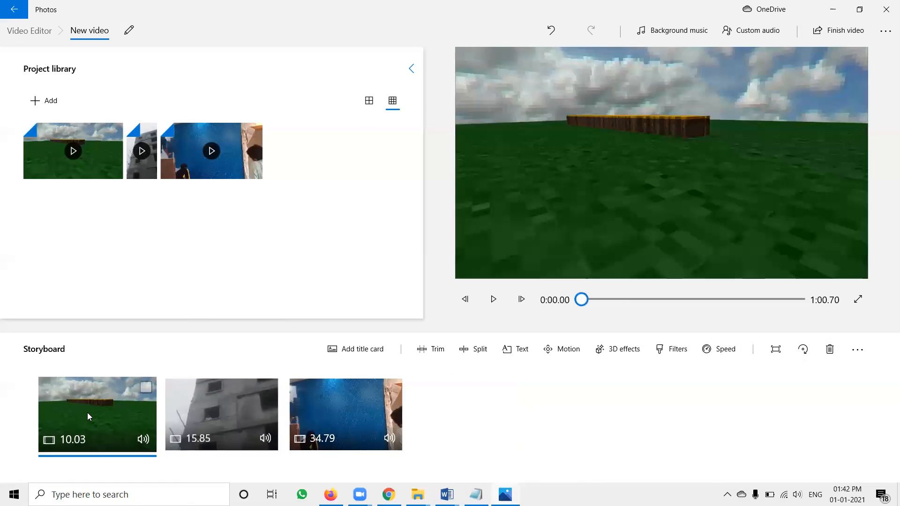
left_click(335, 422)
left_click(259, 420)
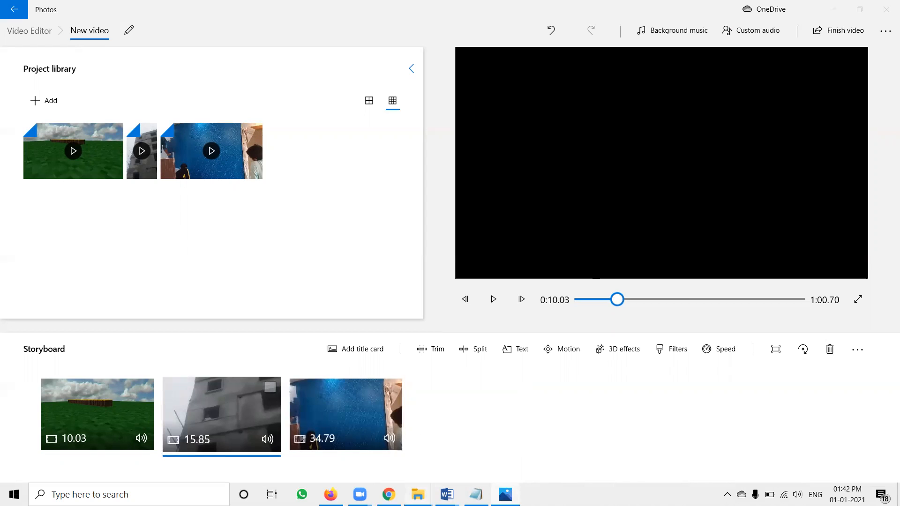
Step: In File Explorer's videos folder, copy the file name of the "Matt spray polish in nanagaram guda" clip
mouse_move(418, 495)
left_click(355, 441)
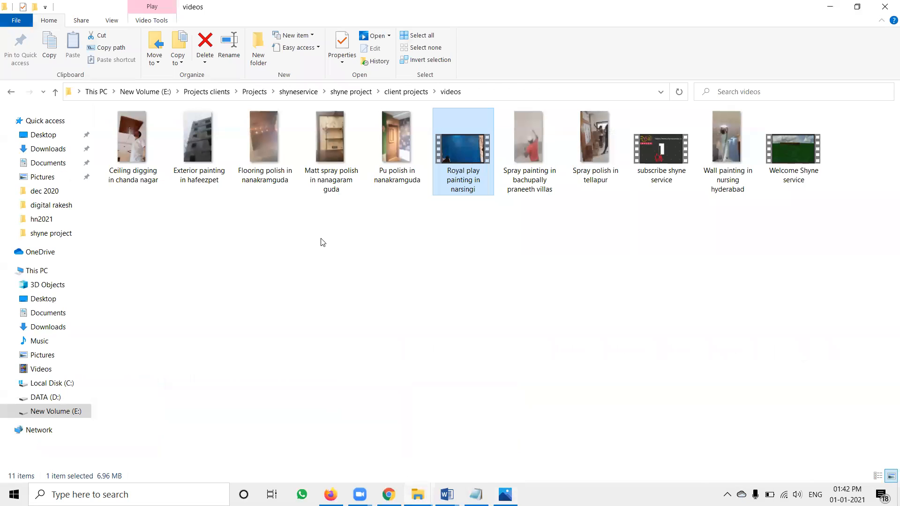
left_click(331, 180)
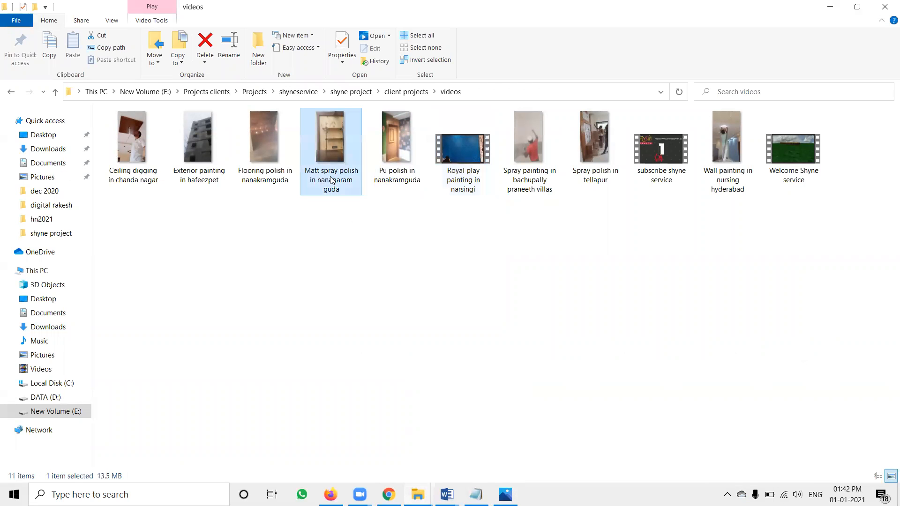
left_click(331, 177)
key("ctrl+c")
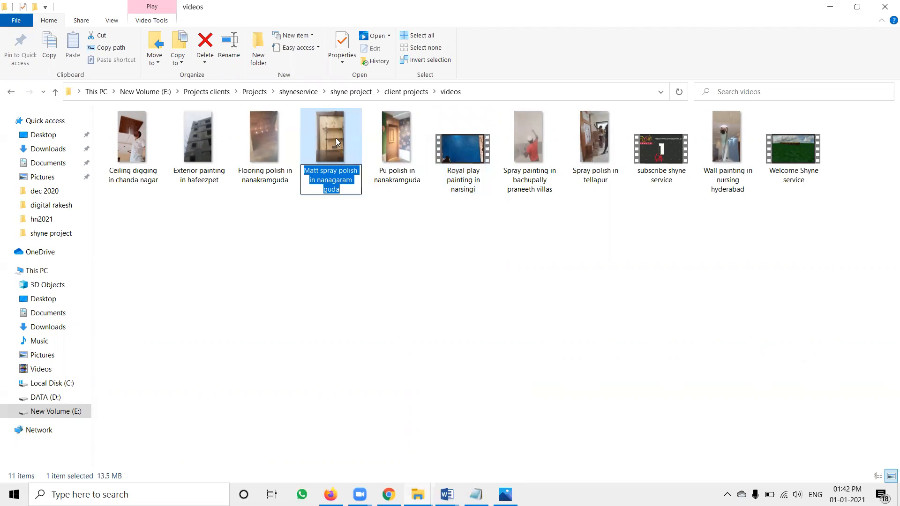
Step: Add the "Matt spray polish in nanagaram guda" clip to the Video Editor's library and place it at the end of the storyboard
left_click_drag(336, 138, 362, 261)
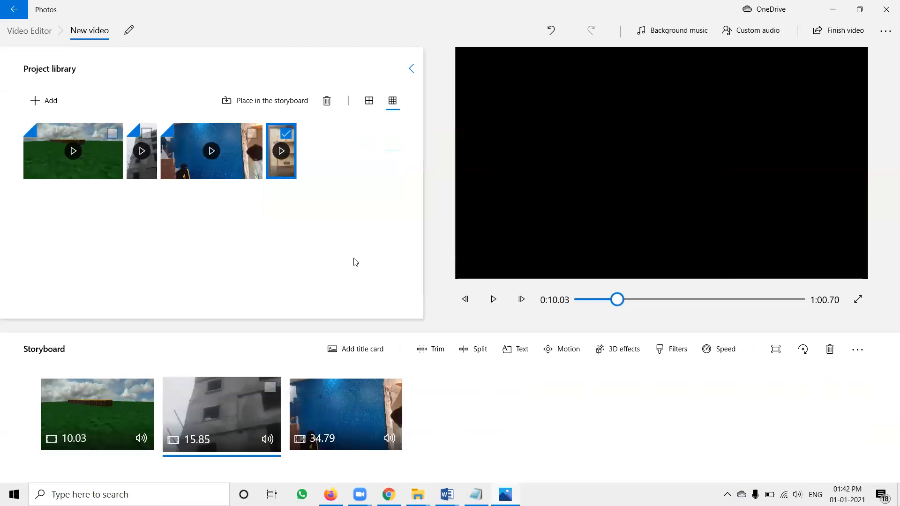
left_click(294, 101)
left_click_drag(333, 396, 524, 426)
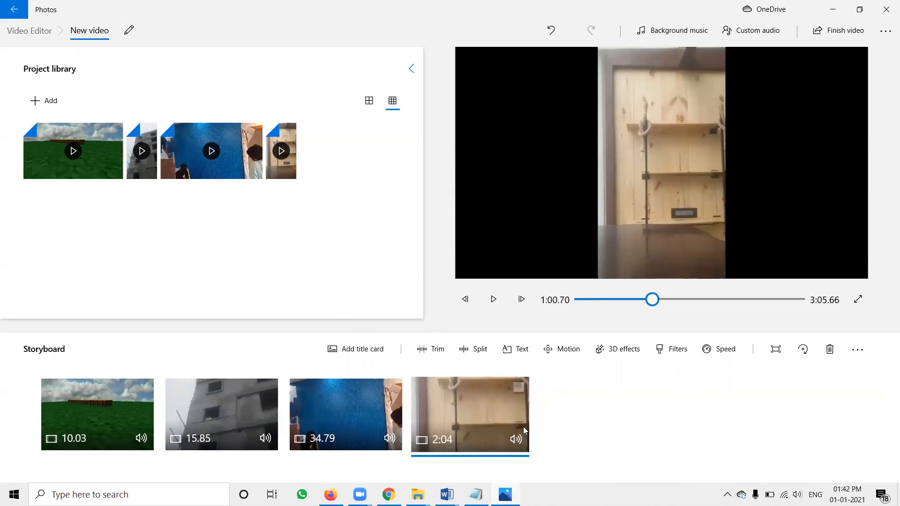
Step: Overlay "Matt spray polish in nanagaram guda" along the fourth clip's lower edge in the Simple style, and select the second clip
left_click(520, 349)
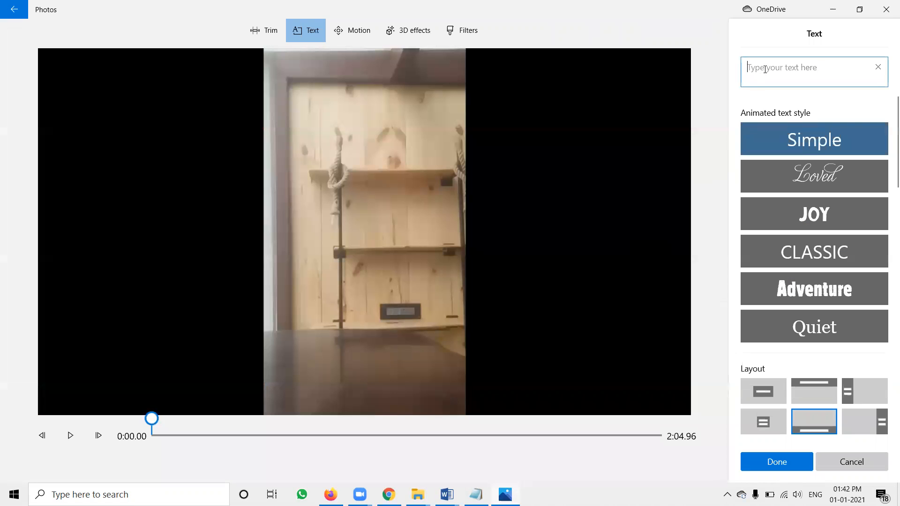
key("ctrl+v")
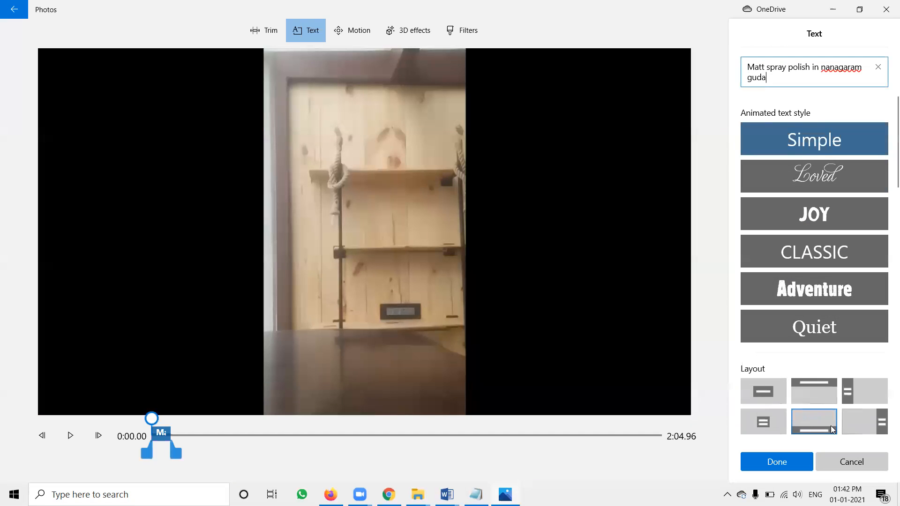
left_click(865, 422)
left_click(812, 426)
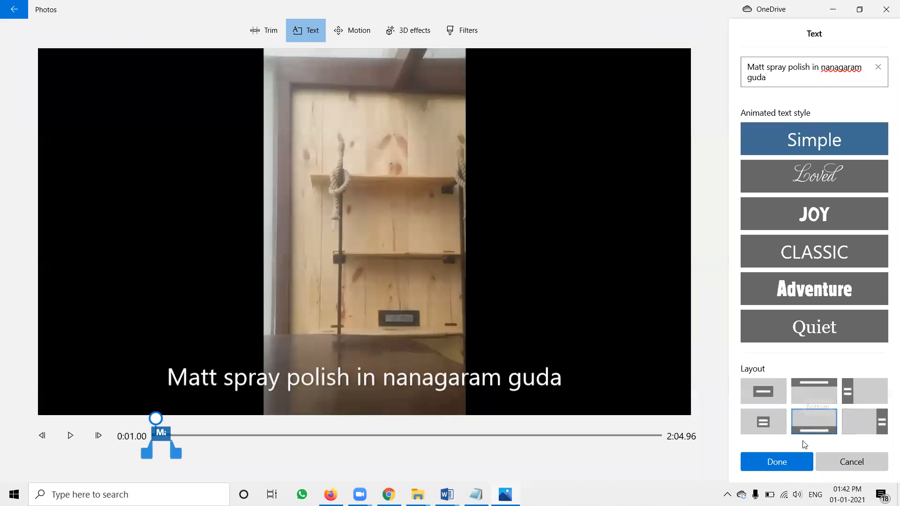
left_click(792, 464)
left_click(211, 421)
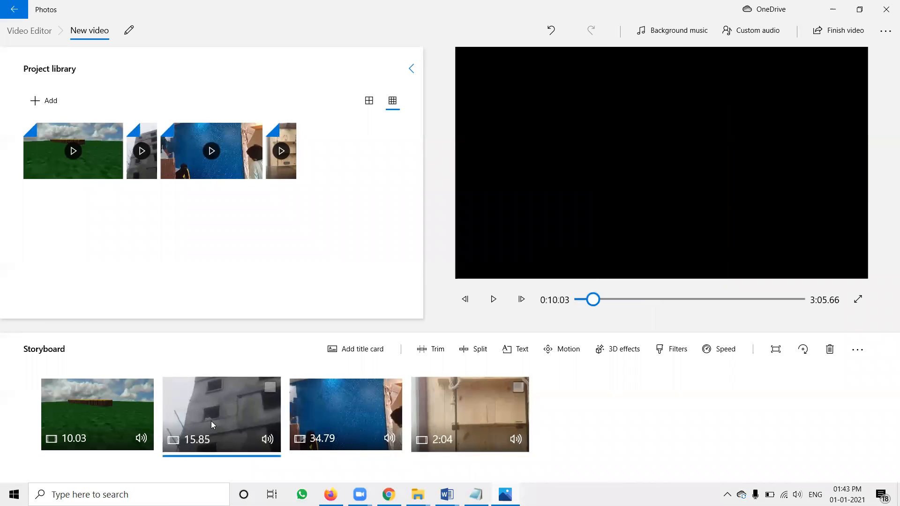
Step: Look through the storyboard clips and remove the second one, the exterior painting clip, from the storyboard
left_click(79, 402)
left_click(347, 408)
left_click(497, 411)
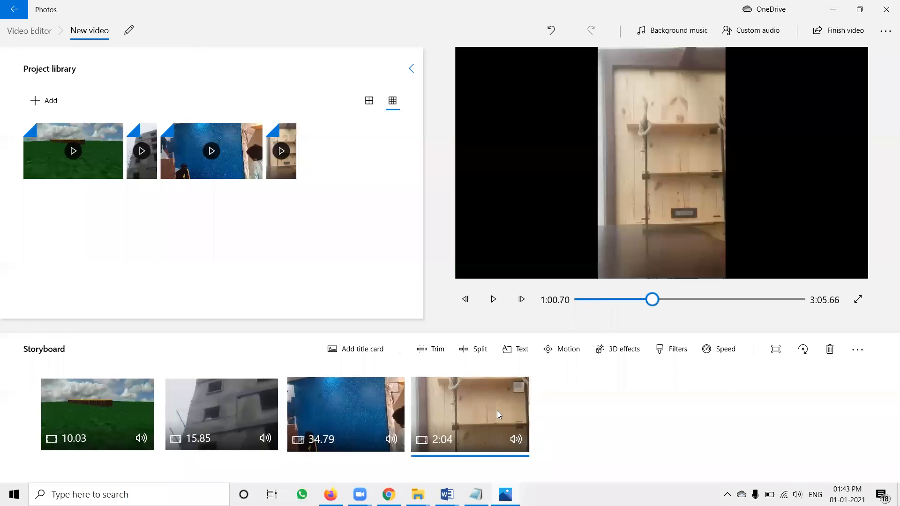
left_click(266, 388)
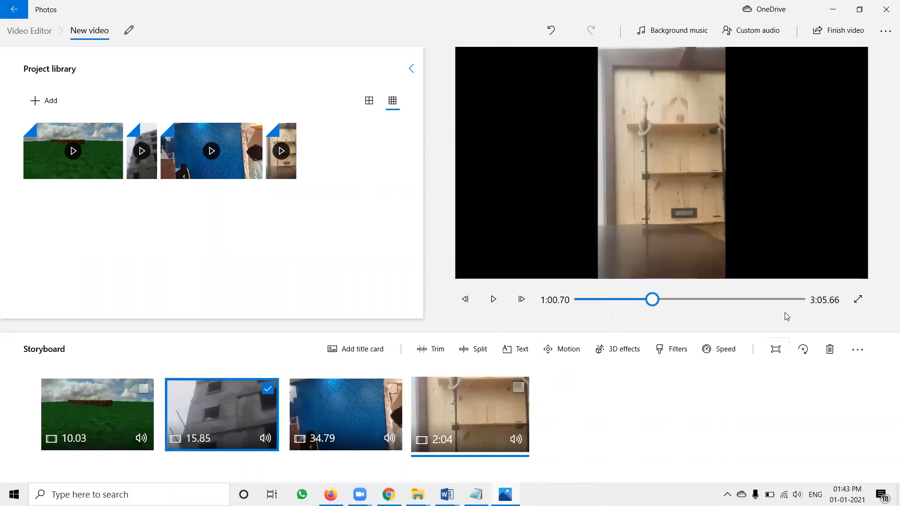
left_click(830, 349)
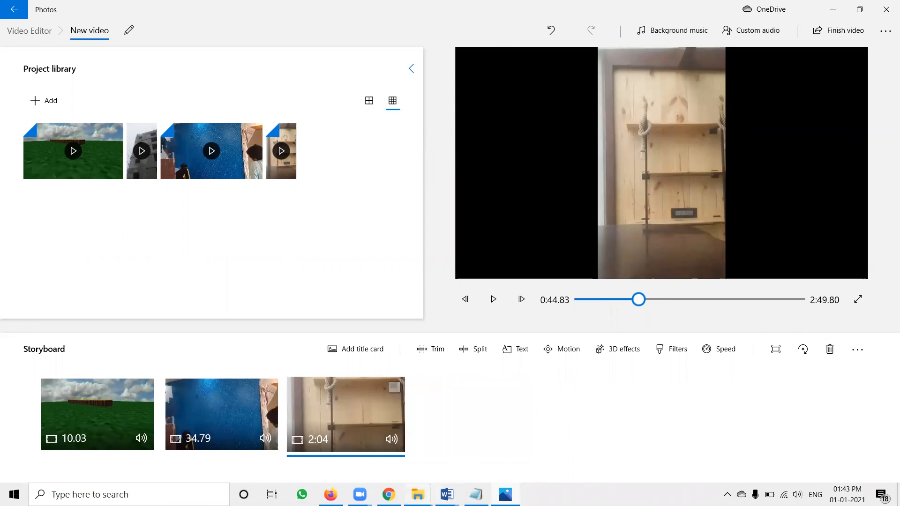
Step: In File Explorer's videos folder, copy the file name of the "Spray painting in bachupally praneeth villas" clip
left_click(418, 494)
left_click(300, 443)
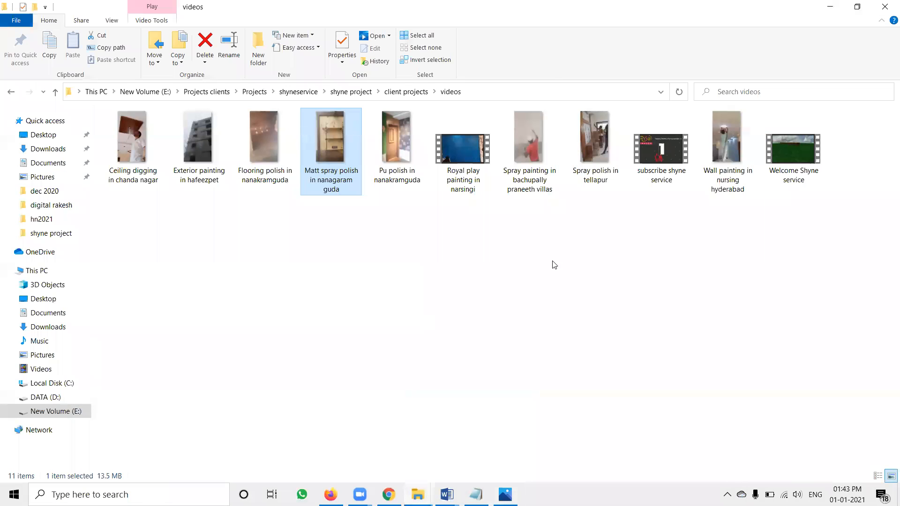
left_click(525, 193)
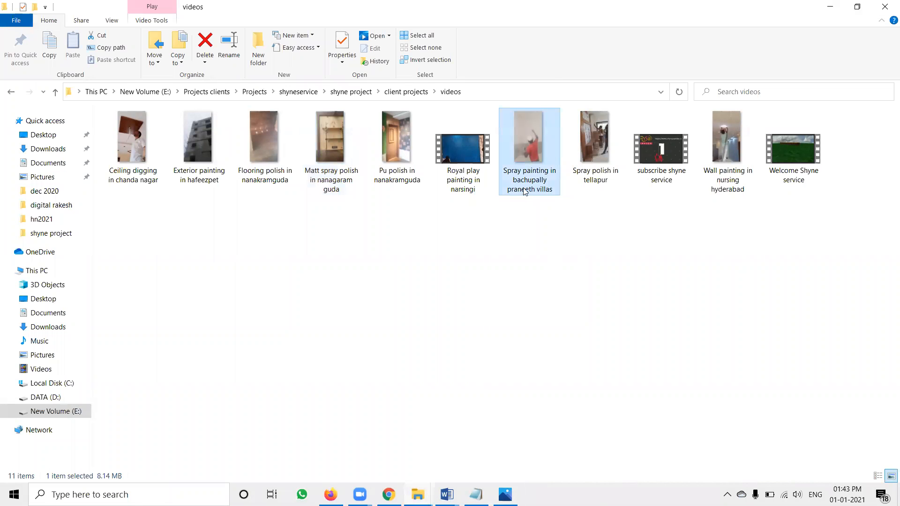
left_click(526, 189)
key("ctrl+c")
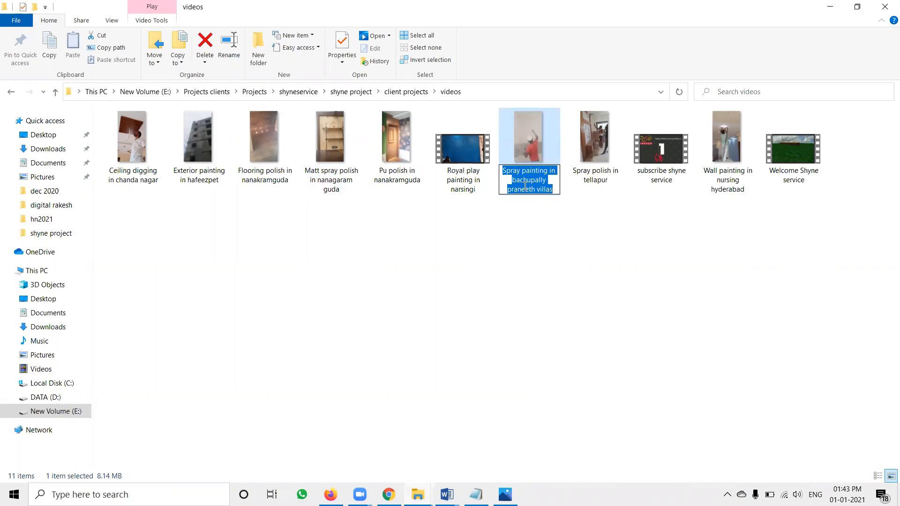
Step: Add the "Spray painting in bachupally praneeth villas" clip to the Video Editor's library and place it at the end of the storyboard
mouse_move(533, 148)
left_mouse_down()
mouse_move(505, 493)
mouse_move(501, 432)
left_mouse_up()
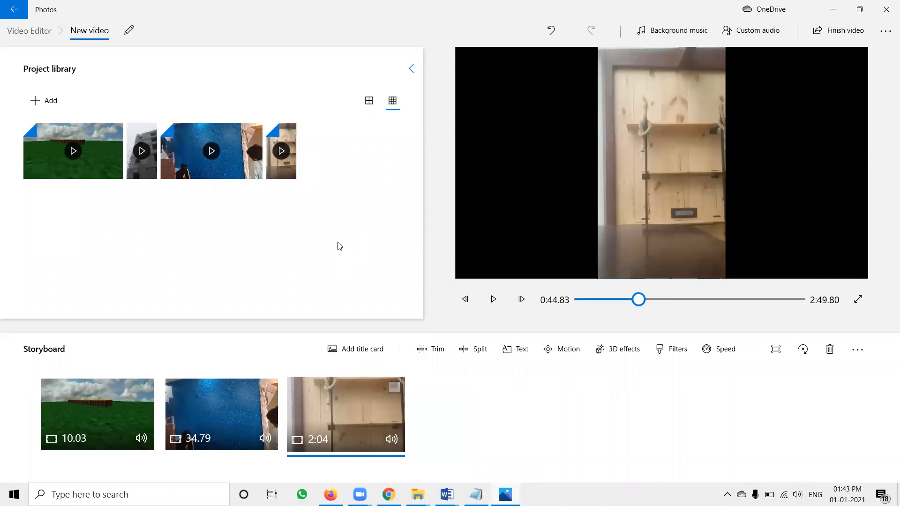
left_click(418, 495)
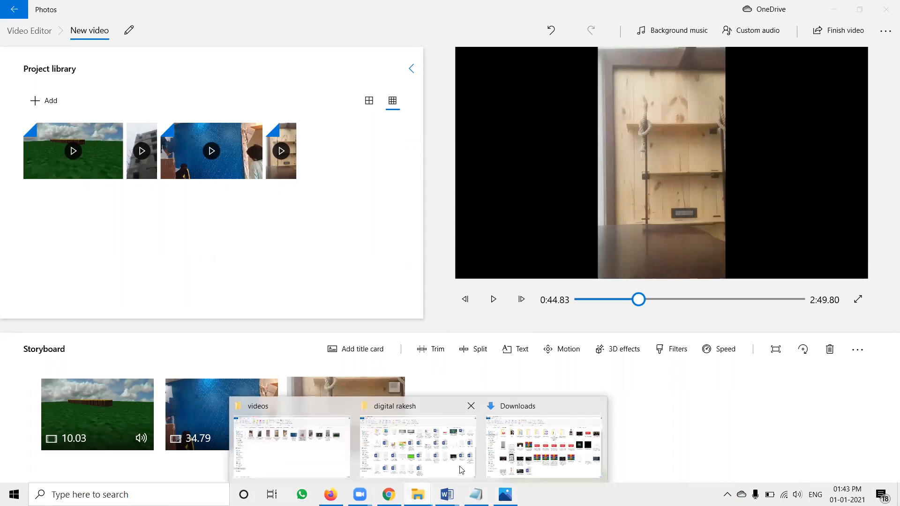
left_click(282, 441)
mouse_move(531, 168)
left_mouse_down()
mouse_move(506, 494)
mouse_move(268, 210)
mouse_move(270, 218)
left_mouse_up()
left_click(267, 101)
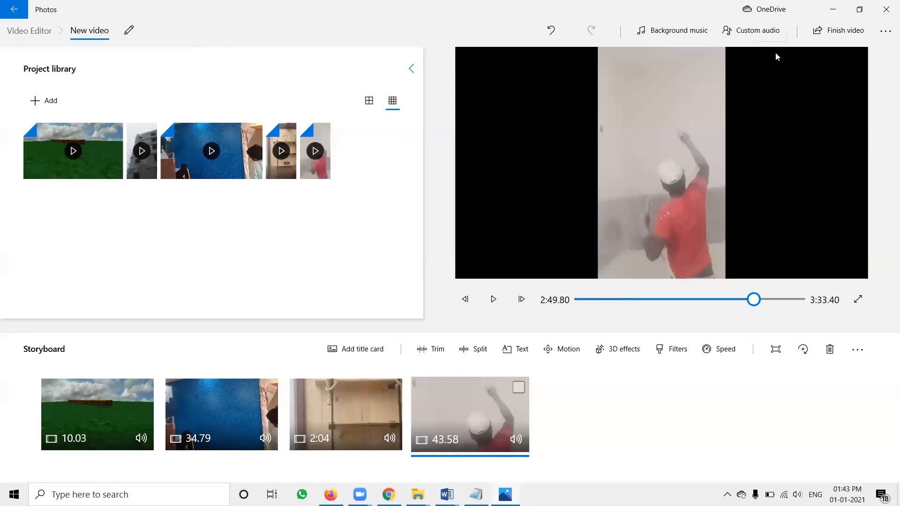
Step: Overlay "Spray painting in bachupally praneeth villas" along the fourth clip's lower edge in the Simple style, extending it to the clip's end
left_click(516, 356)
key("ctrl+v")
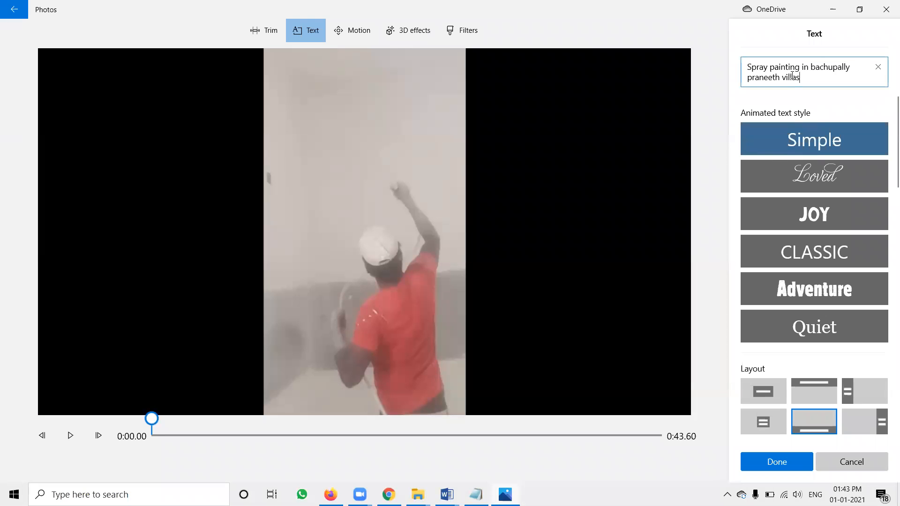
left_click(864, 415)
left_click(812, 422)
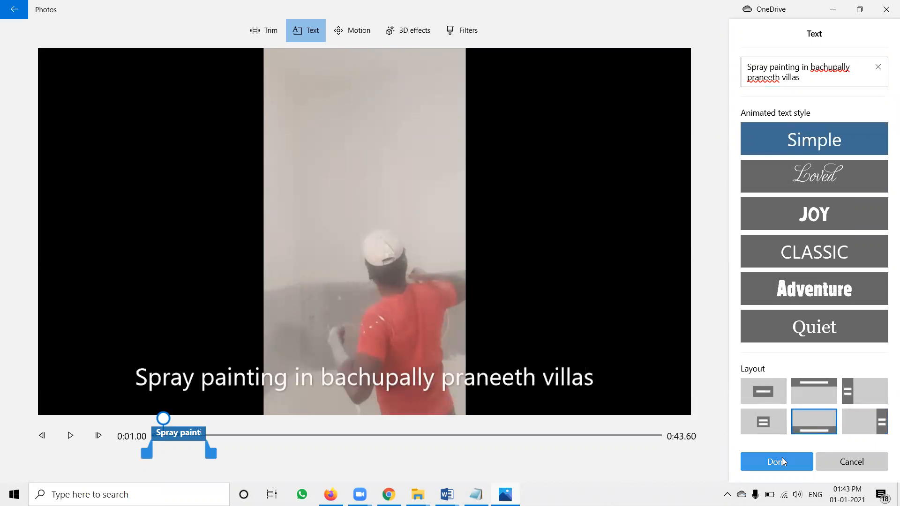
left_click_drag(251, 453, 663, 456)
left_click(764, 461)
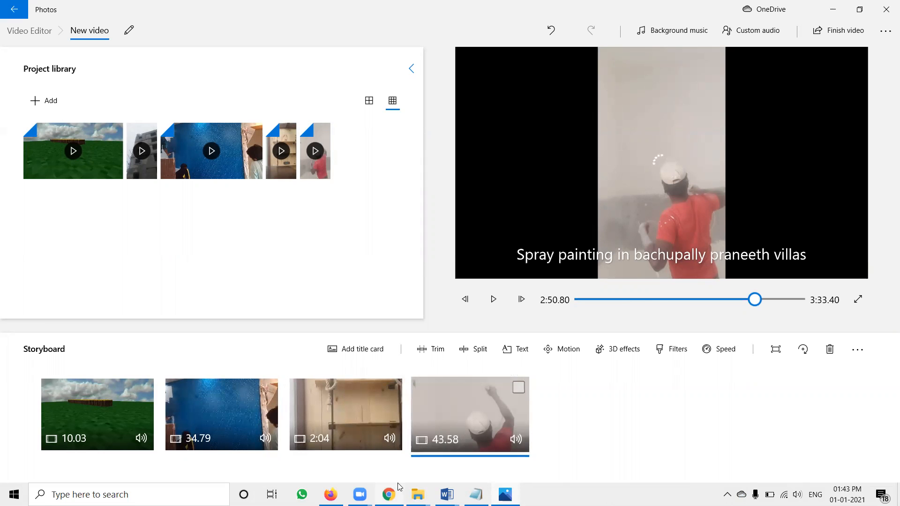
Step: Add the "subscribe shyne service" clip from the videos folder to the library and place it at the end of the storyboard
mouse_move(417, 494)
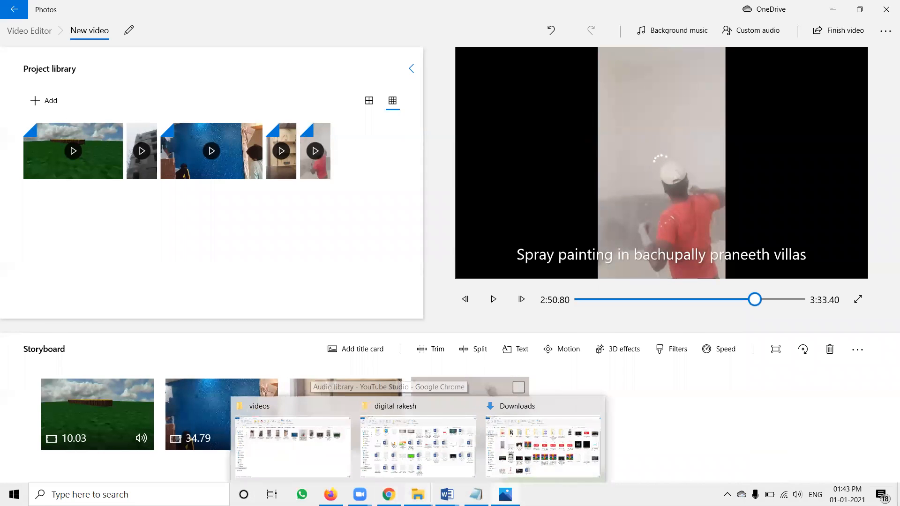
left_click(300, 450)
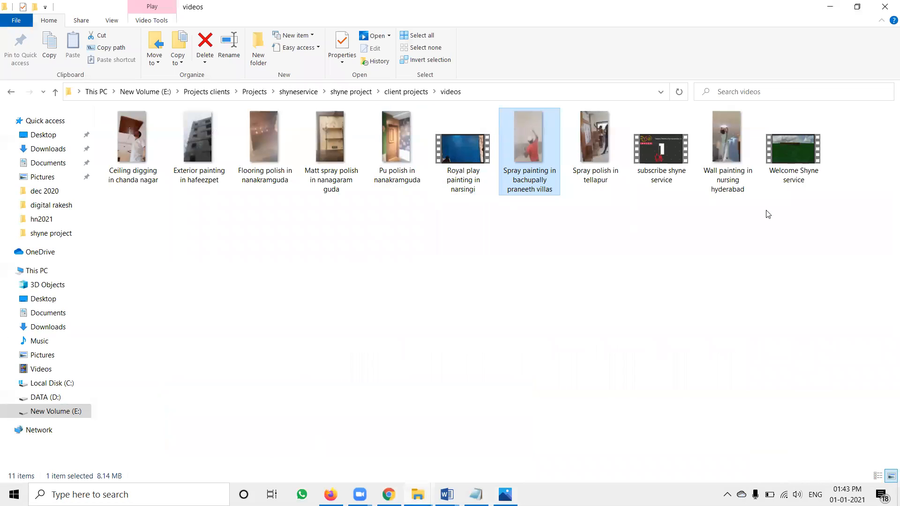
left_click_drag(669, 176, 356, 276)
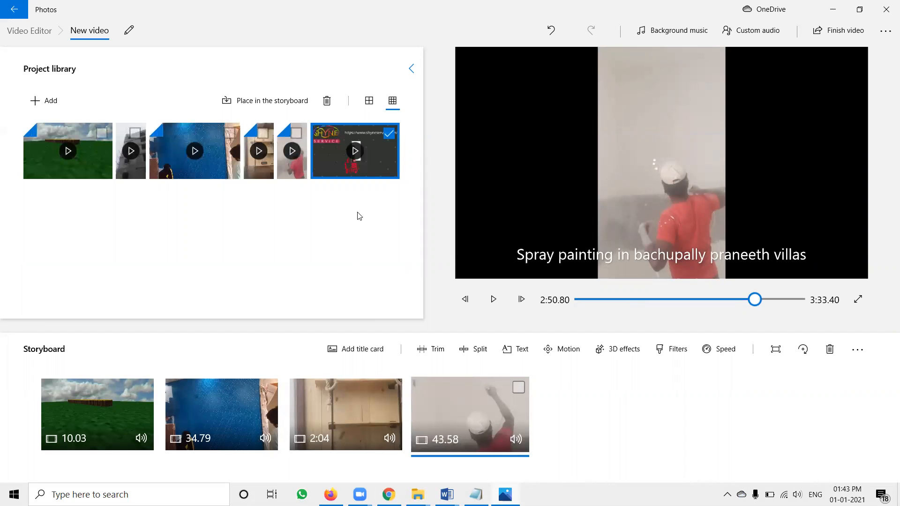
left_click(291, 102)
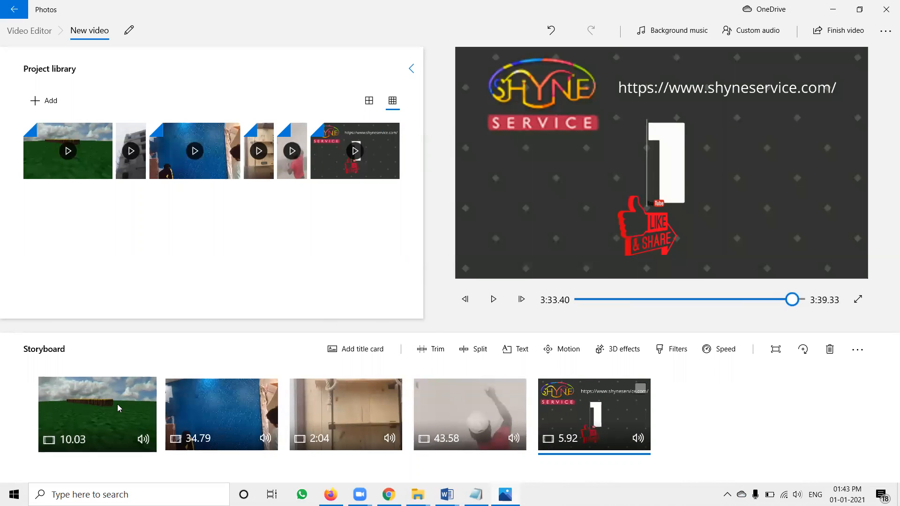
Step: Play the combined video from the opening clip, and pause it as the second clip begins
left_click(494, 302)
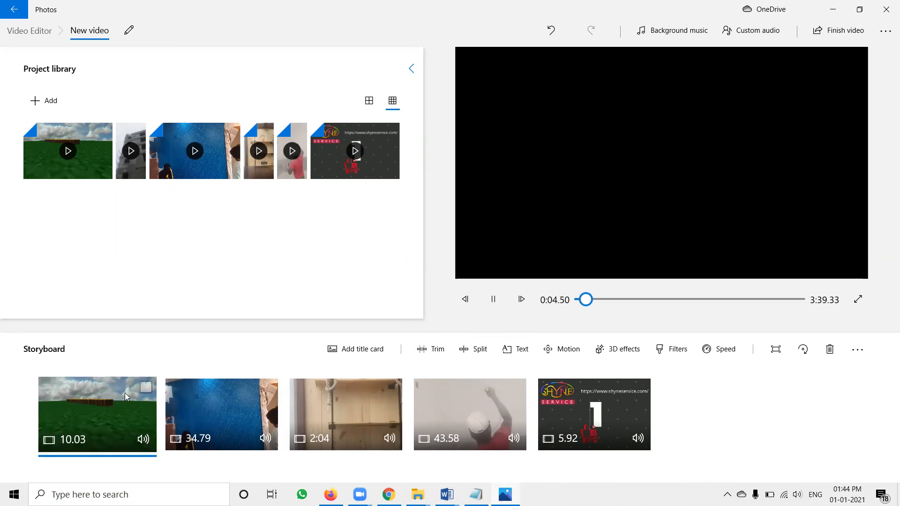
left_click(143, 388)
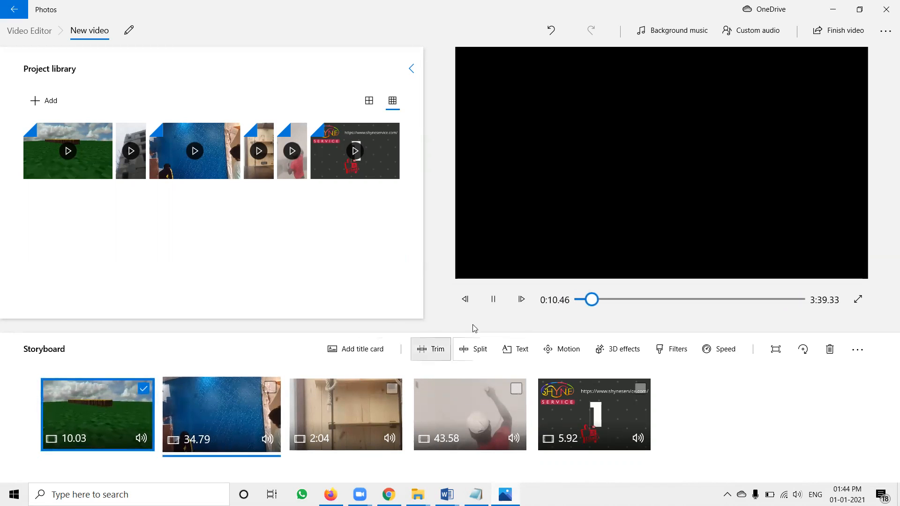
left_click(493, 301)
Step: Check each of the five storyboard clips in the preview, clearing the first clip's selection
left_click(483, 401)
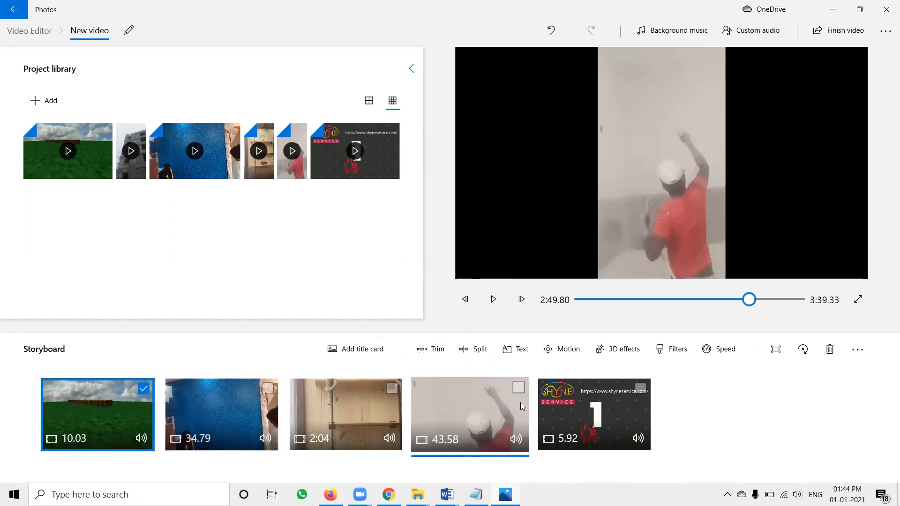
left_click(560, 404)
left_click(328, 408)
left_click(230, 409)
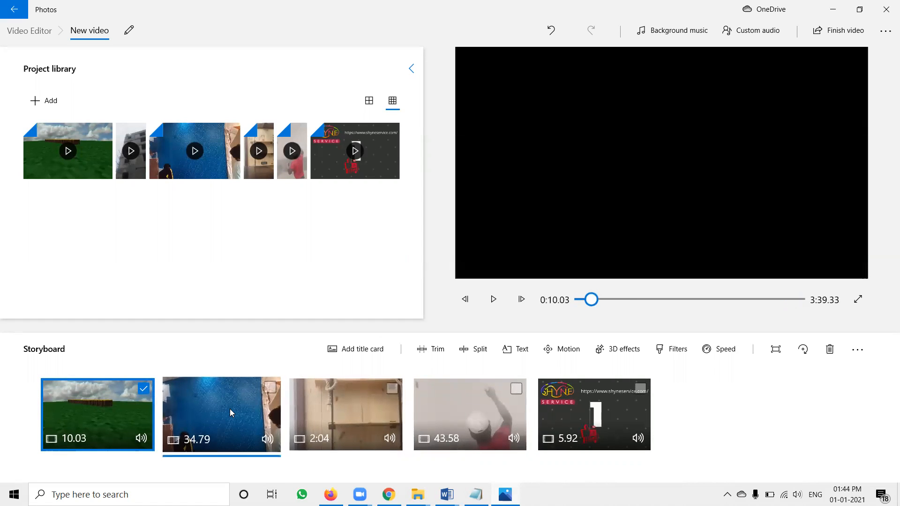
left_click(137, 403)
left_click(145, 388)
left_click(254, 396)
left_click(358, 401)
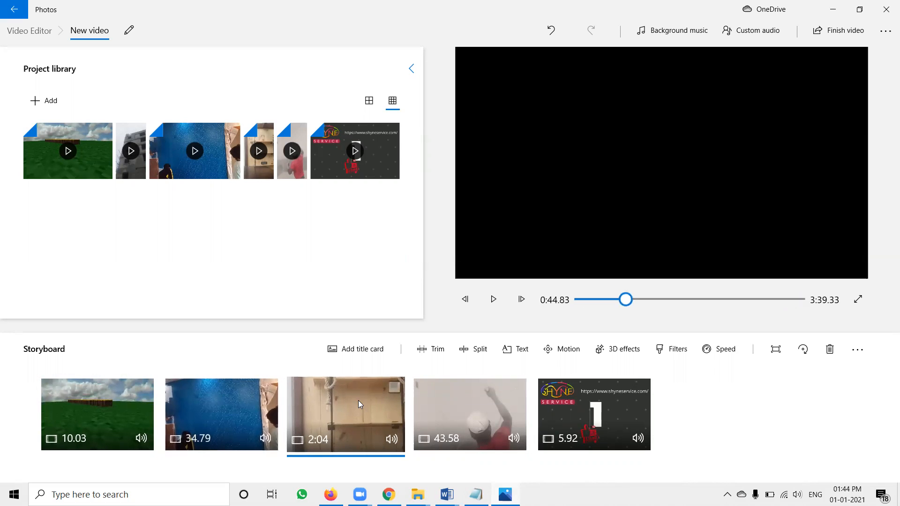
left_click(497, 397)
left_click(605, 406)
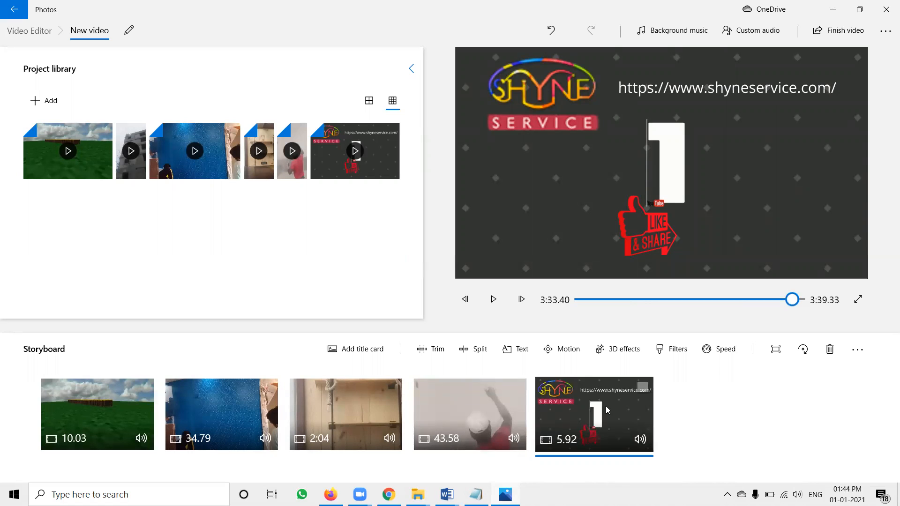
Step: Switch to Canva in Chrome and create a blank YouTube Intro design
left_click(827, 4)
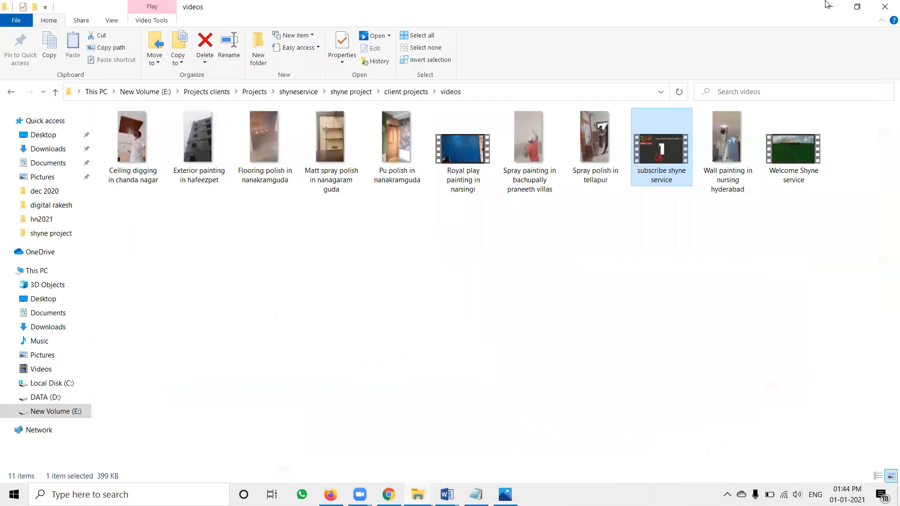
left_click(830, 6)
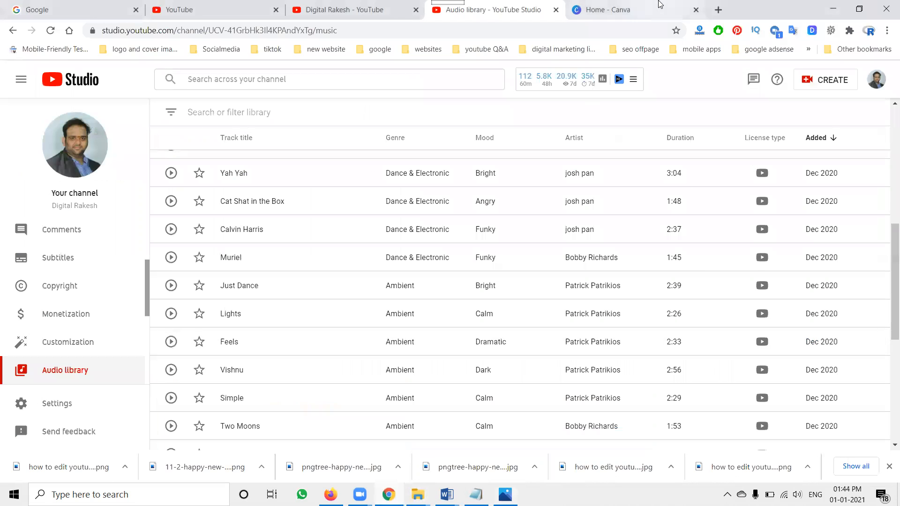
left_click(610, 9)
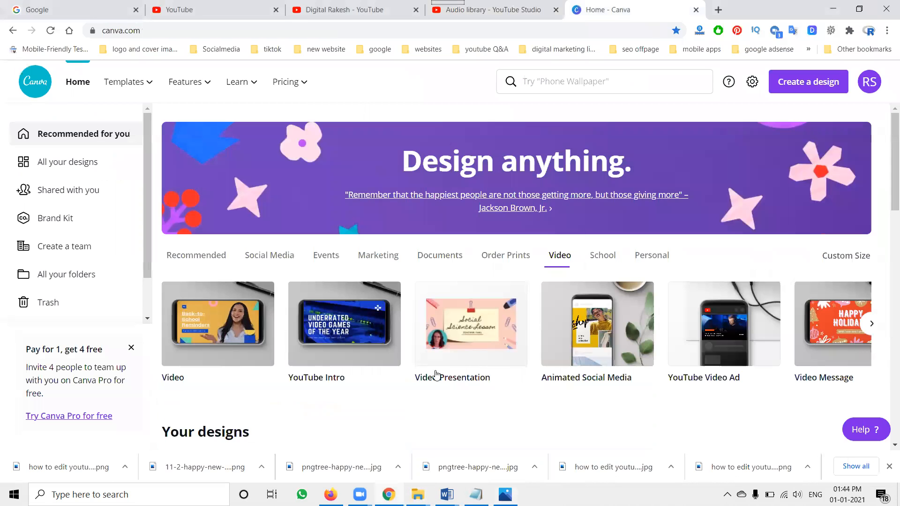
left_click(342, 347)
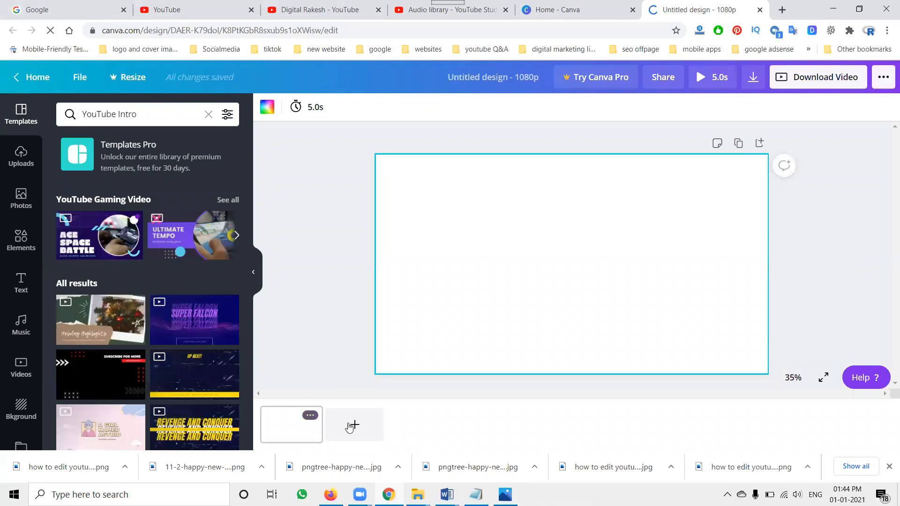
Step: Upload "Welcome Shyne service", "Royal play painting in narsingi" and "subscribe shyne service" from the device's videos folder to the design's video uploads
left_click(21, 157)
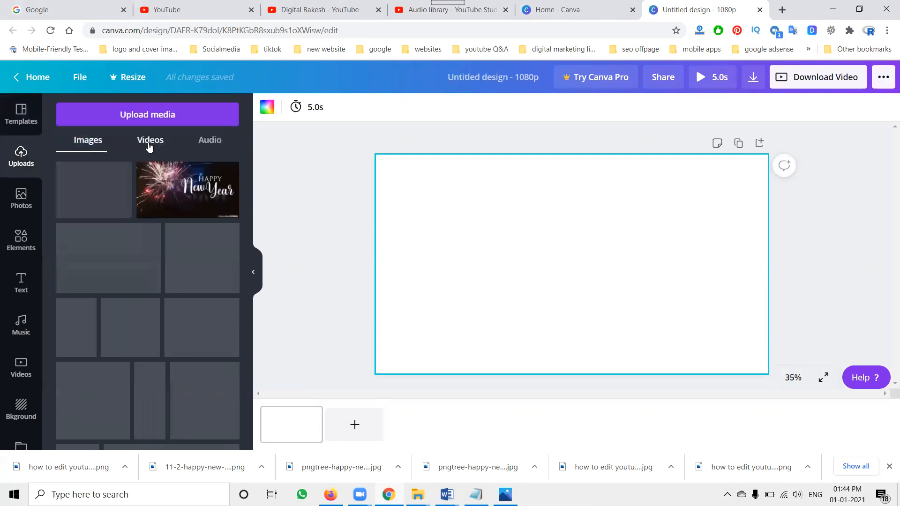
left_click(145, 140)
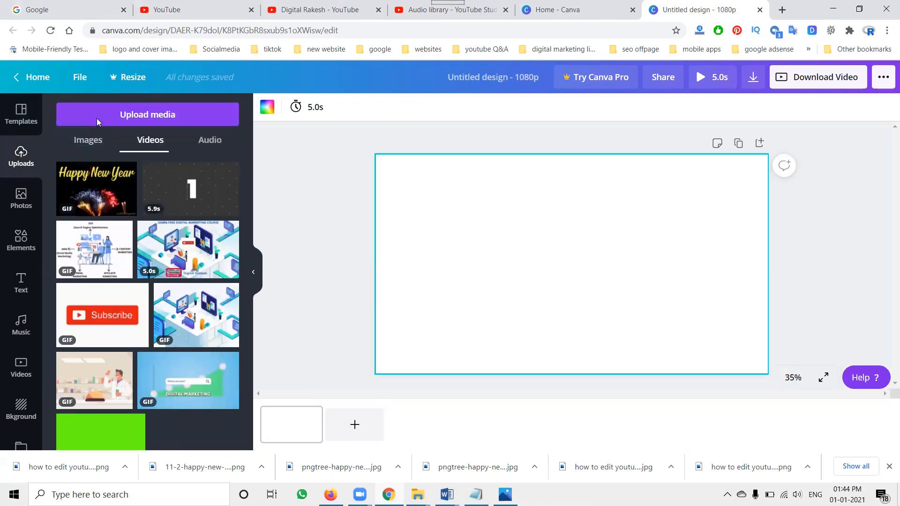
left_click(96, 118)
left_click(82, 166)
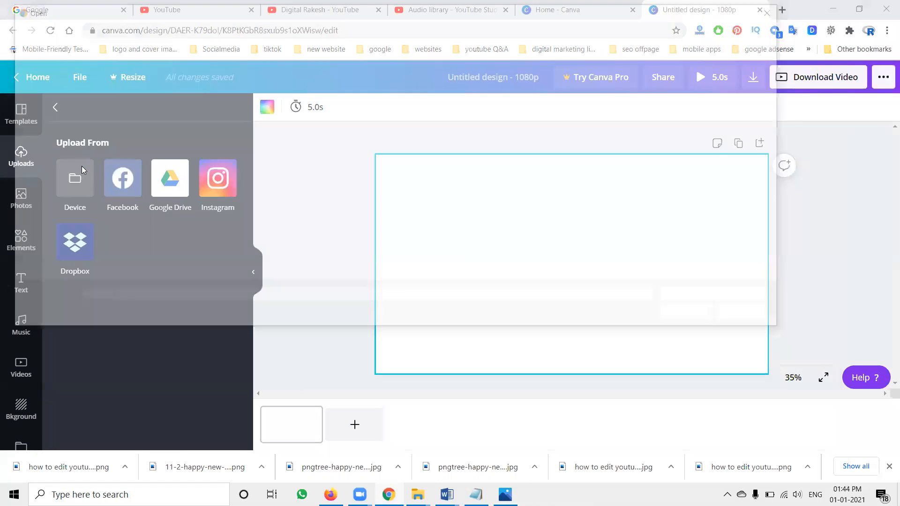
left_click(68, 260)
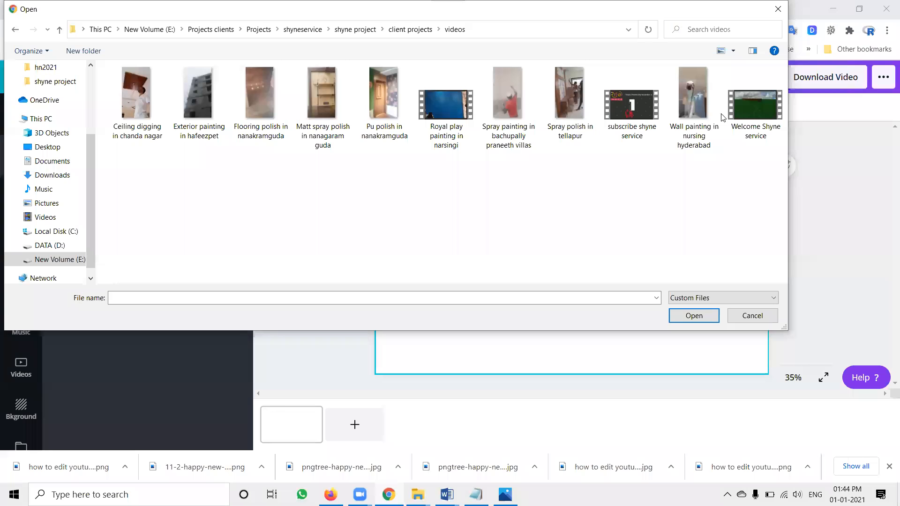
left_click(730, 113)
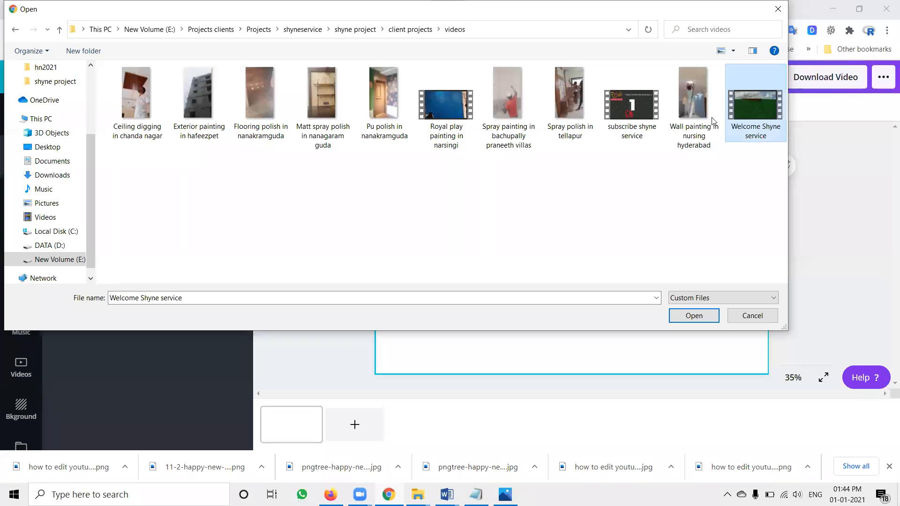
left_click(443, 109, "ctrl")
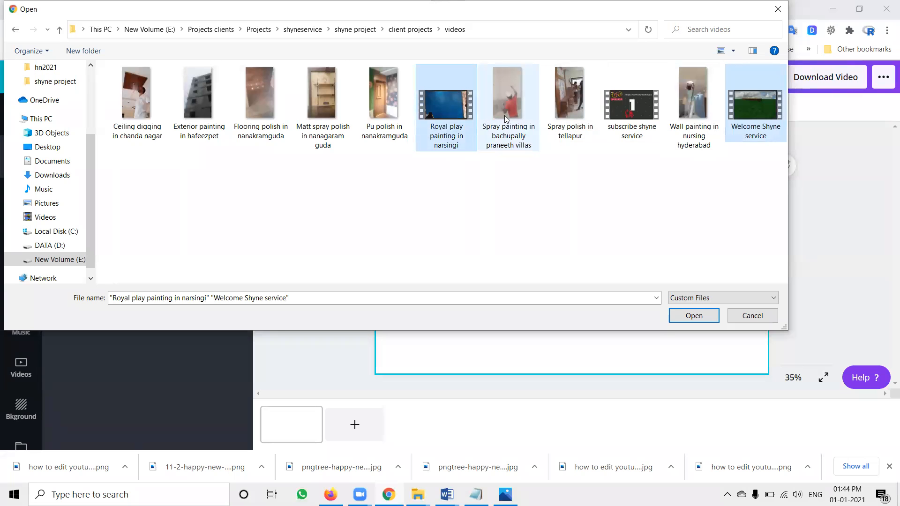
left_click(632, 105, "ctrl")
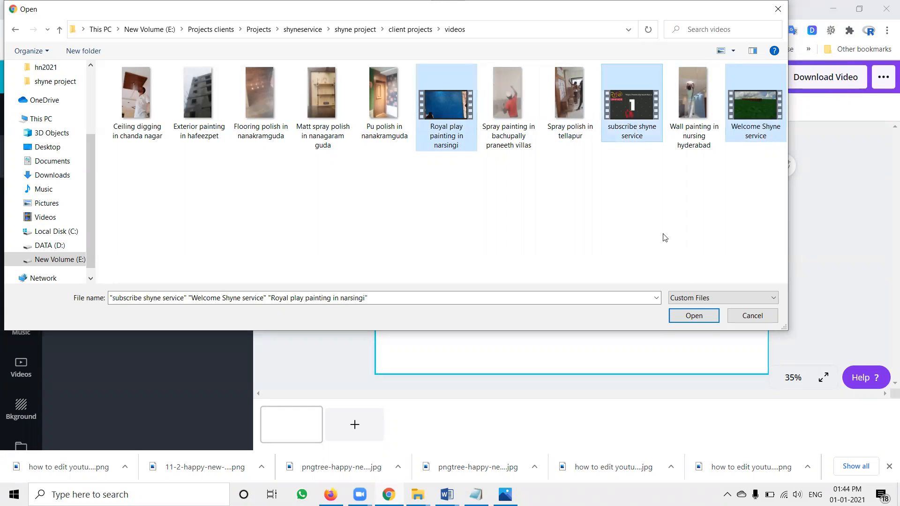
left_click(704, 317)
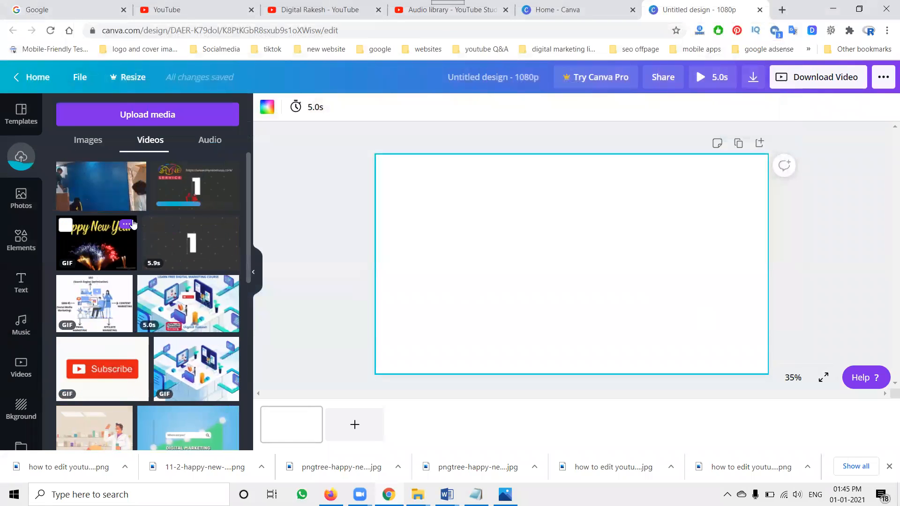
Step: Place the "Welcome Shyne service" clip on the first page, enlarge it to fill the page, and add a blank second page
left_click(107, 198)
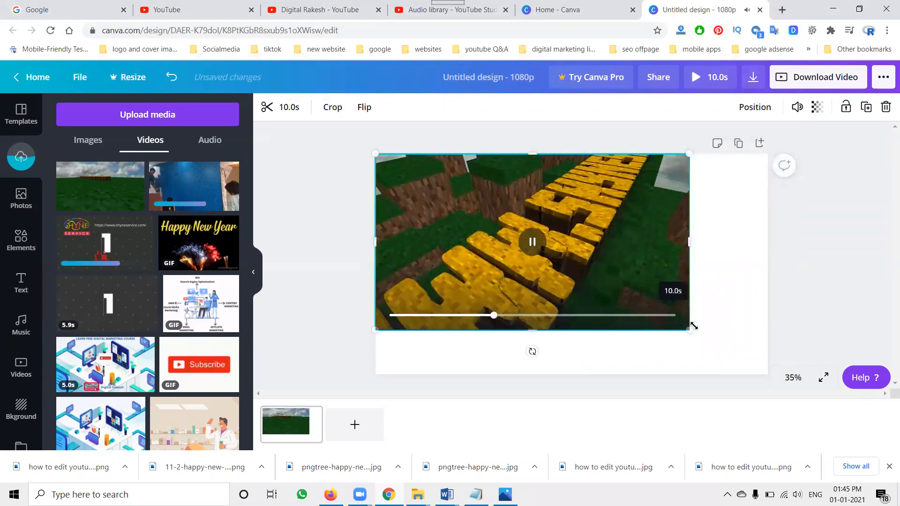
left_click_drag(690, 331, 767, 375)
left_click(354, 424)
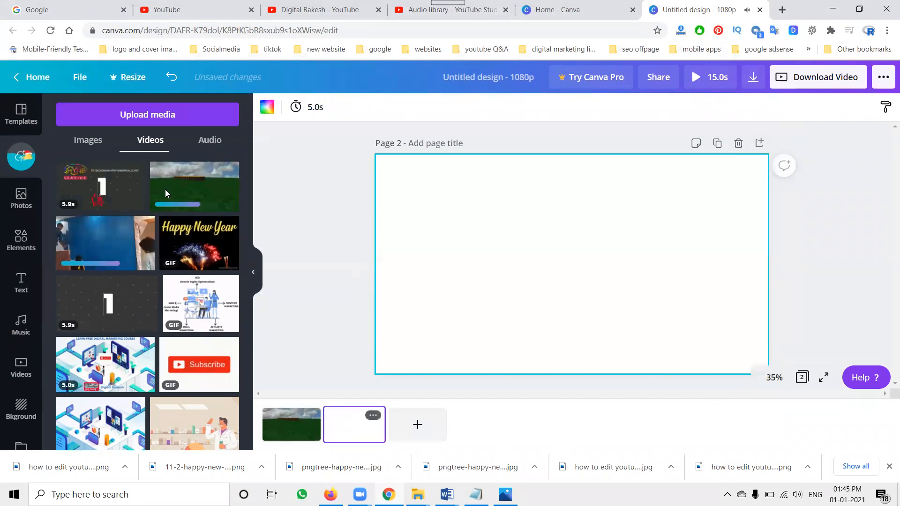
Step: Upload the "Exterior painting in hafeezpet" video from the device's videos folder
left_click(140, 114)
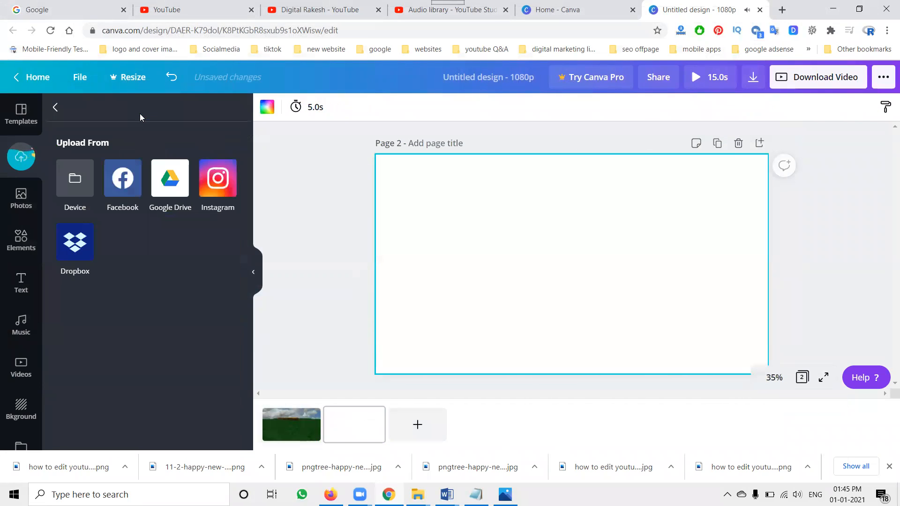
left_click(66, 179)
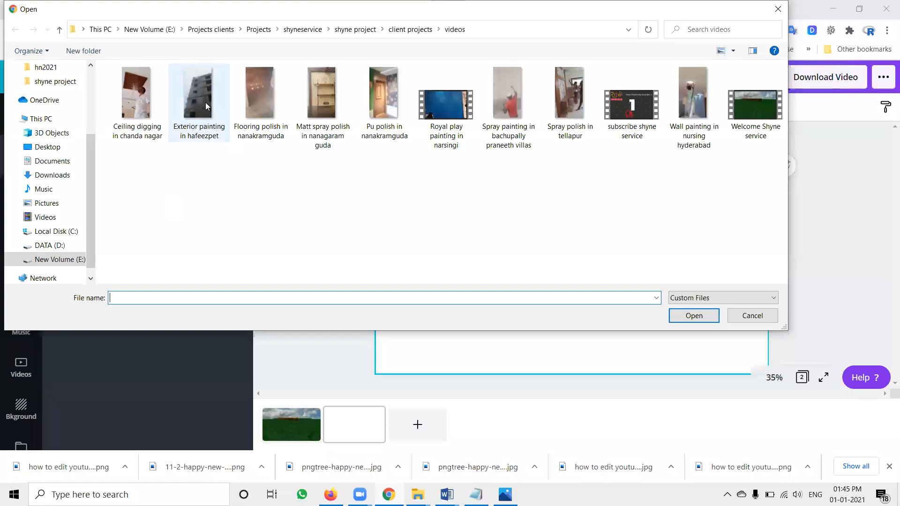
left_click(193, 127)
double_click(189, 135)
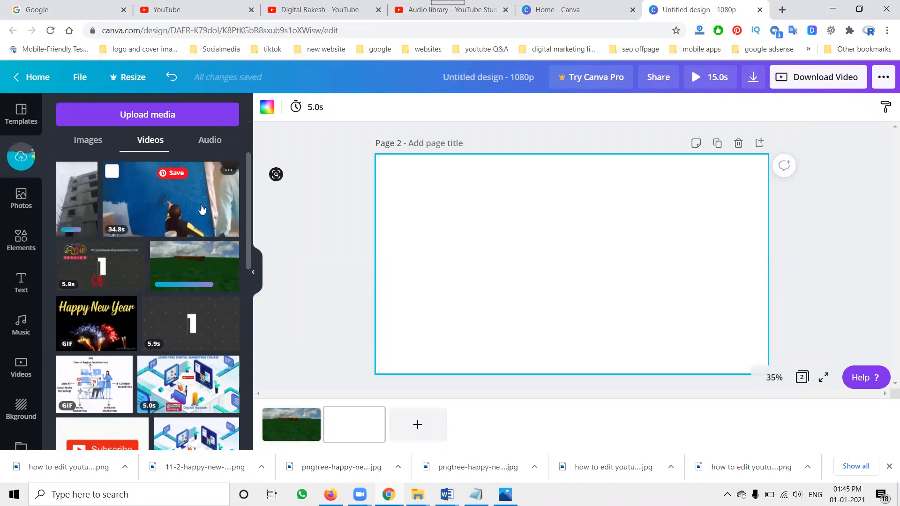
Step: Place the exterior painting clip on the second page, enlarge it to 594 by 1,080, and shift it into the page's left half
left_click(78, 202)
left_click_drag(534, 236, 500, 218)
left_click_drag(579, 330, 624, 358)
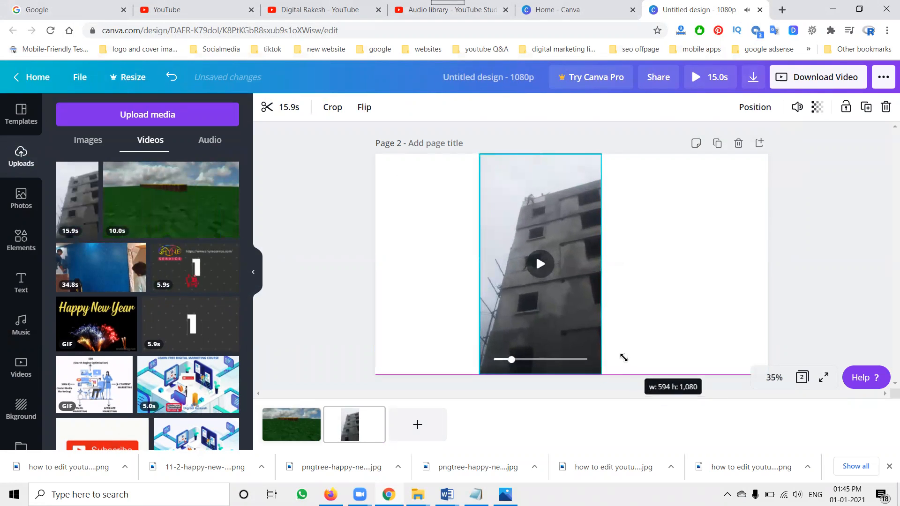
left_click_drag(554, 291, 498, 291)
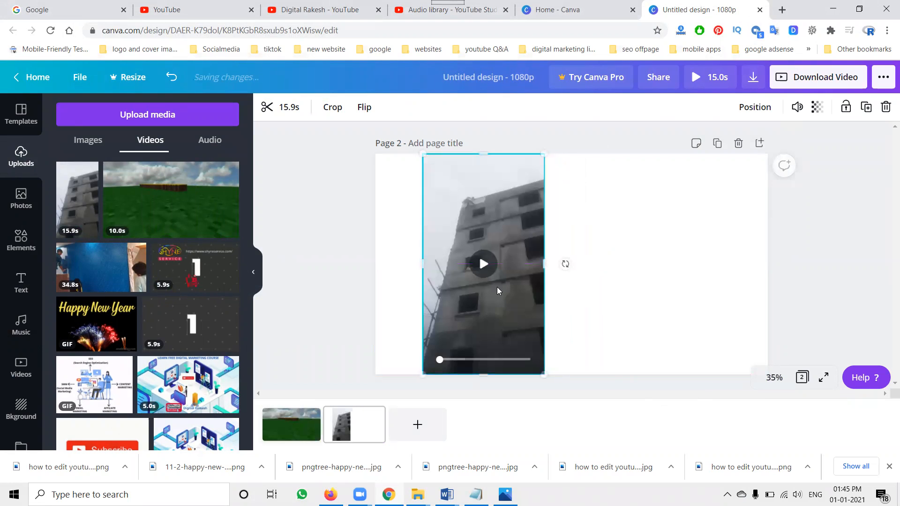
Step: Add a heading to the second page reading "Exterior painting in hafeezpet", copied from the video's file name in the videos folder
left_click(21, 284)
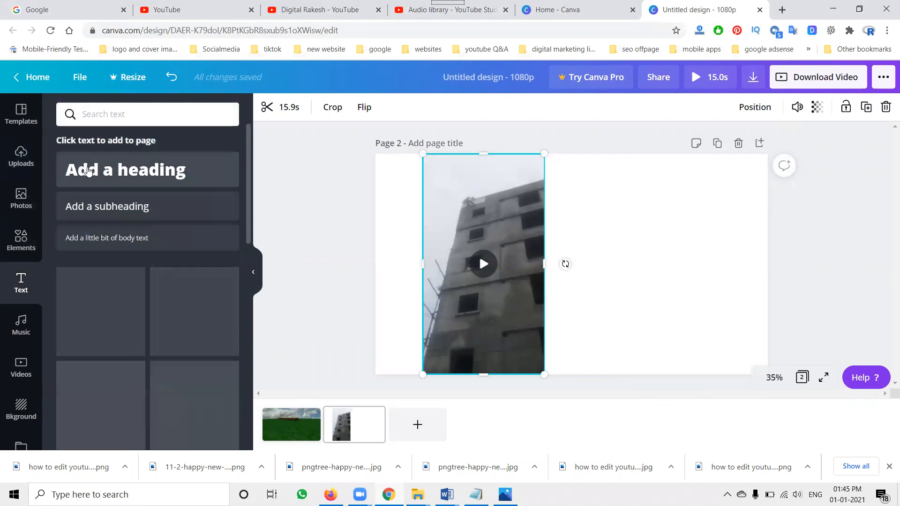
left_click(88, 171)
key("BackSpace")
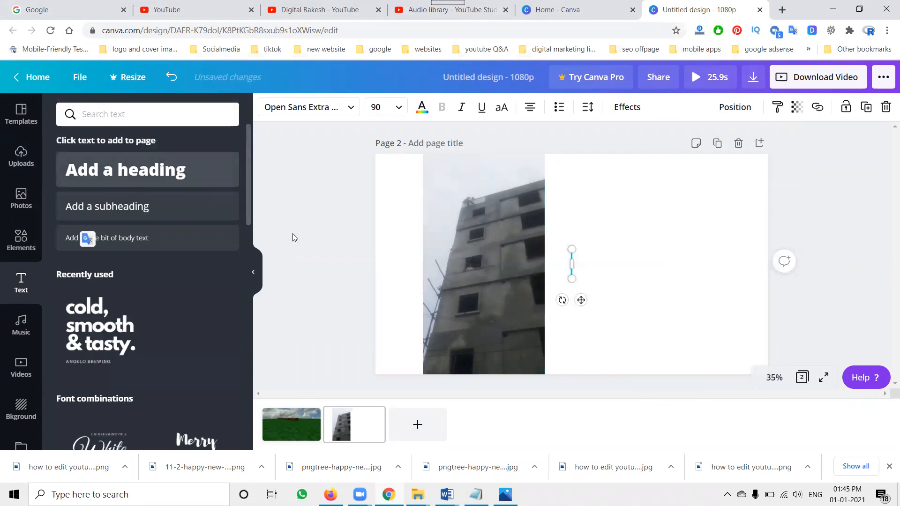
left_click(418, 495)
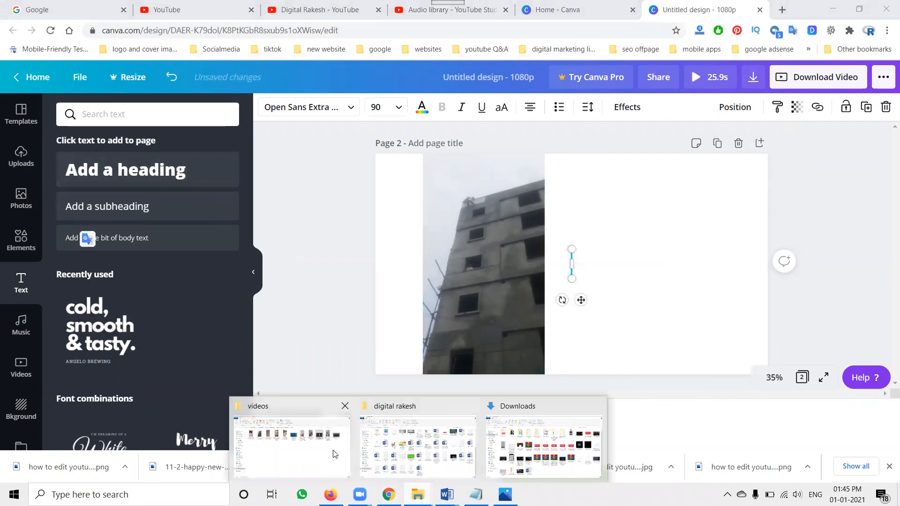
left_click(333, 449)
left_click(195, 177)
left_click(202, 183)
key("ctrl+c")
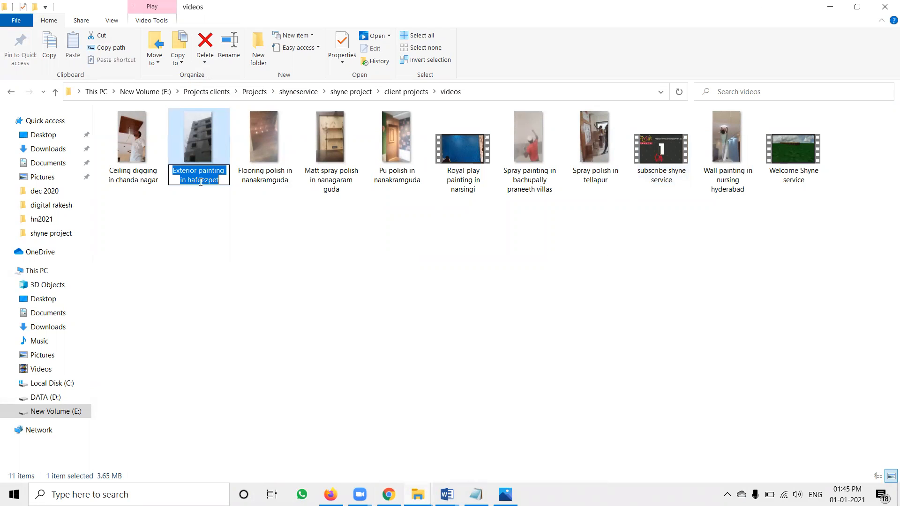
key("alt+Tab")
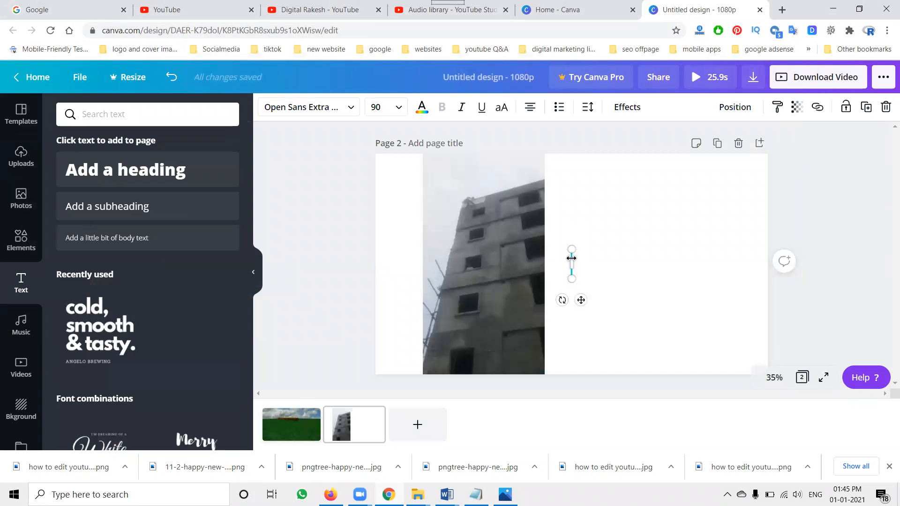
key("ctrl+v")
Step: Narrow the caption to three lines beside the building clip, raise it to mid-page, and pause the clip
left_click_drag(380, 266, 561, 265)
left_click(605, 238)
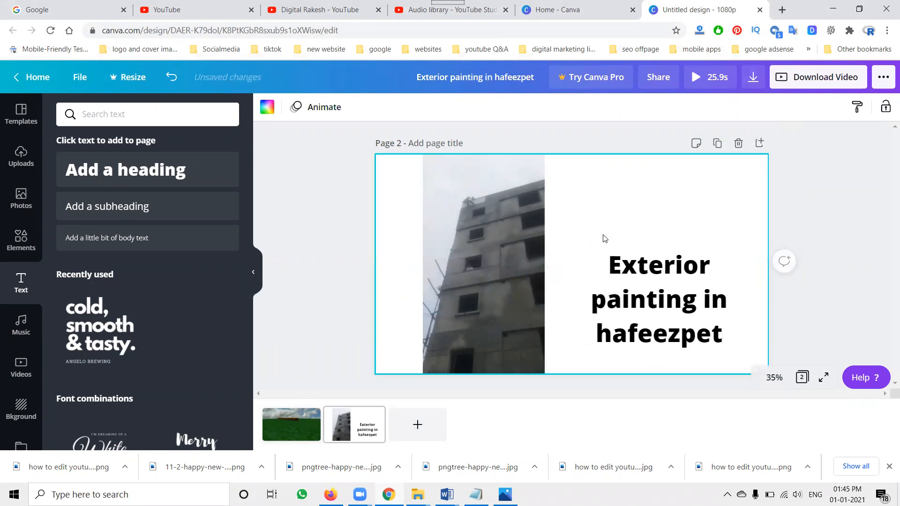
left_click_drag(609, 278, 607, 230)
left_click(488, 247)
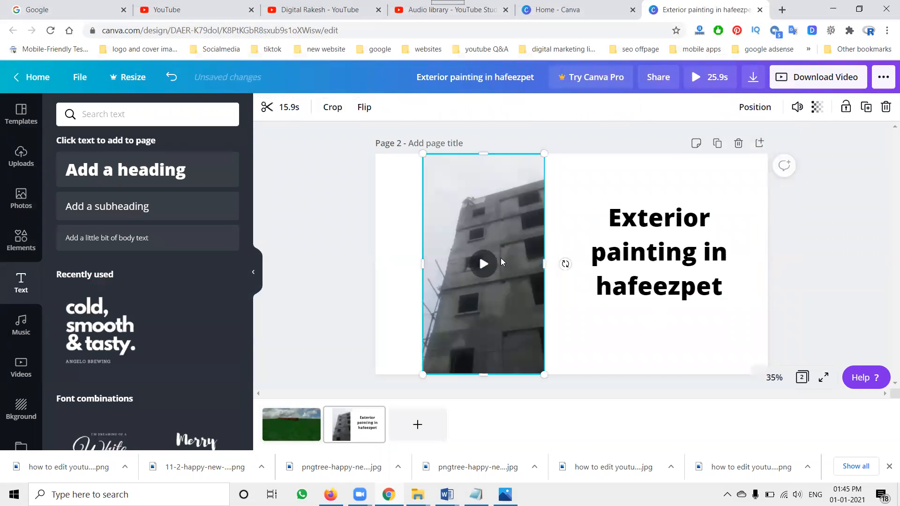
left_click(484, 264)
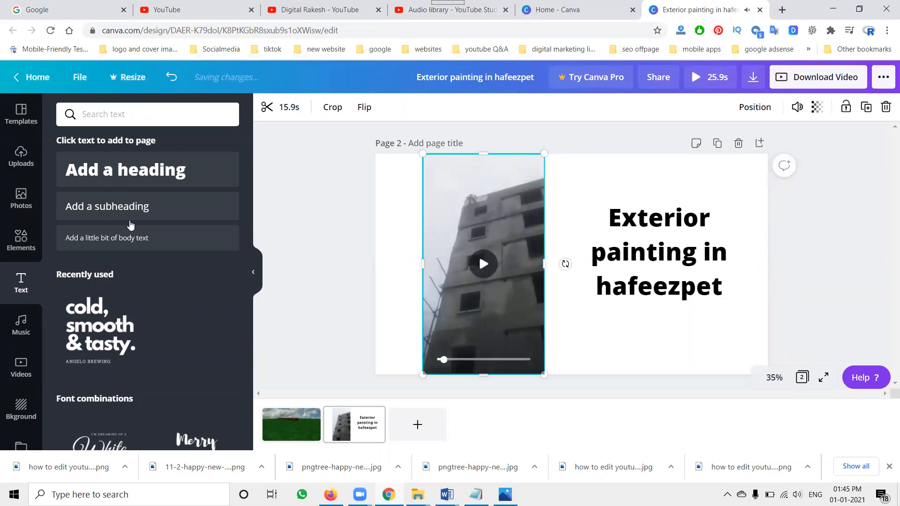
left_click(21, 157)
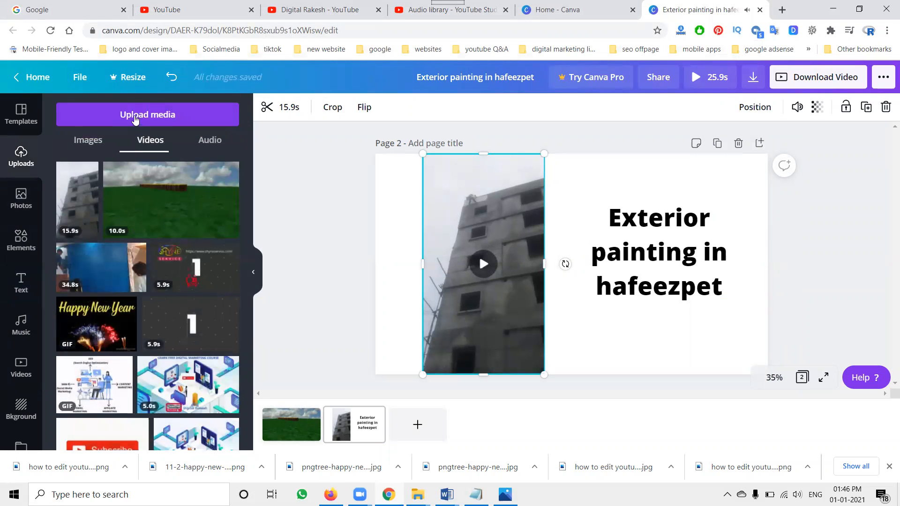
left_click(148, 201)
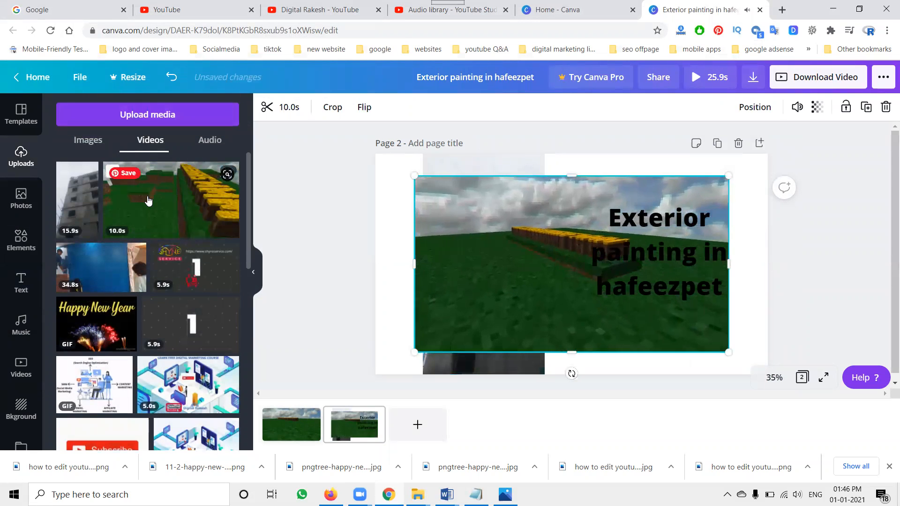
key("Delete")
Step: Add a blank third page after the exterior painting page
left_click(418, 425)
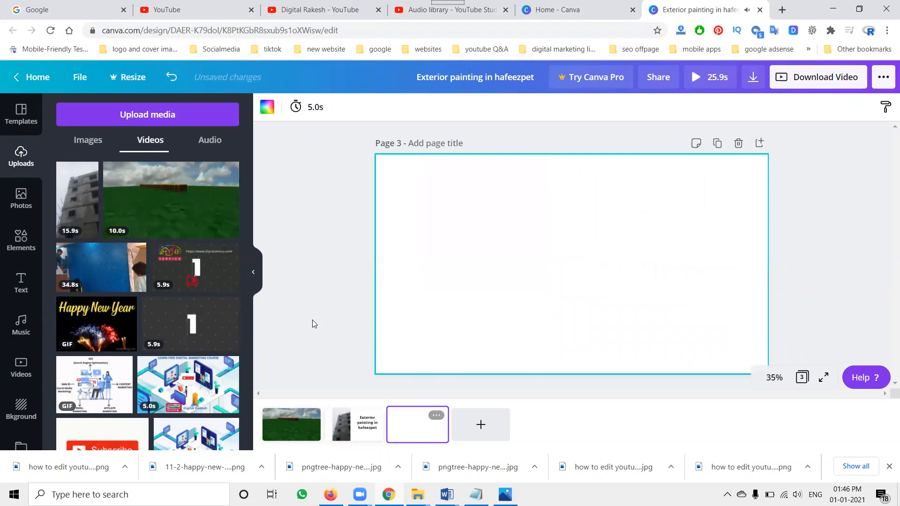
left_click(200, 220)
left_click_drag(567, 282, 527, 259)
left_click(534, 243)
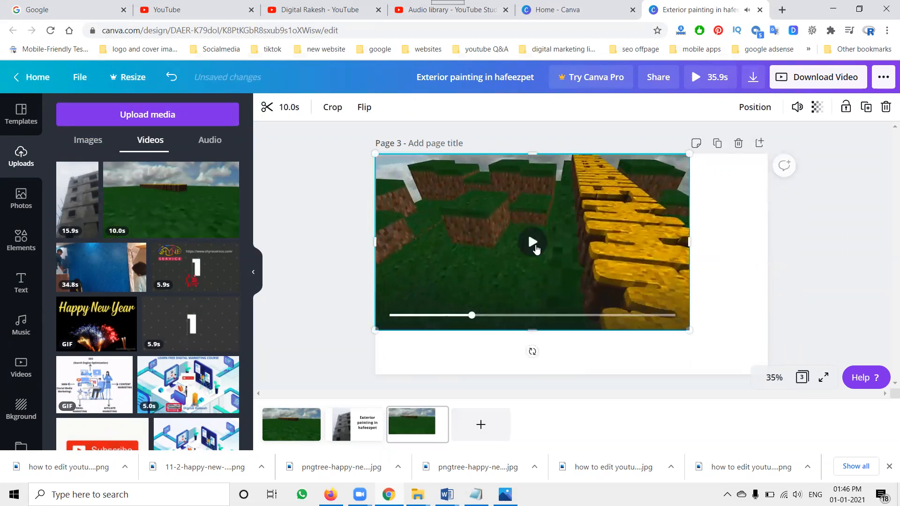
key("Delete")
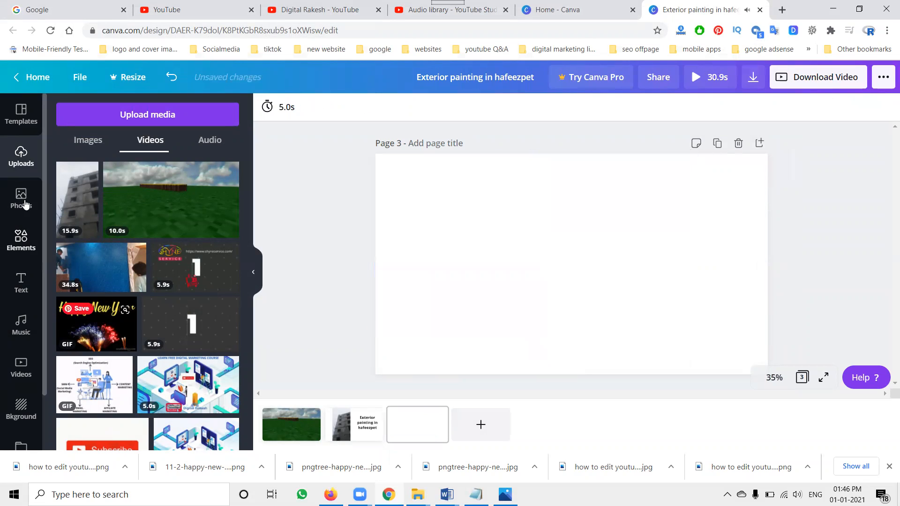
Step: Upload the "Royal play painting in narsingi" video from the device's videos folder
left_click(125, 115)
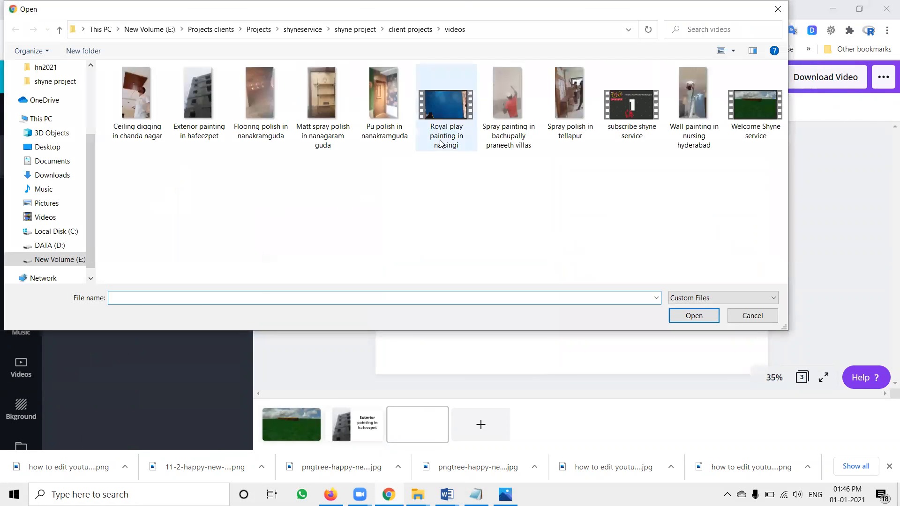
left_click(452, 136)
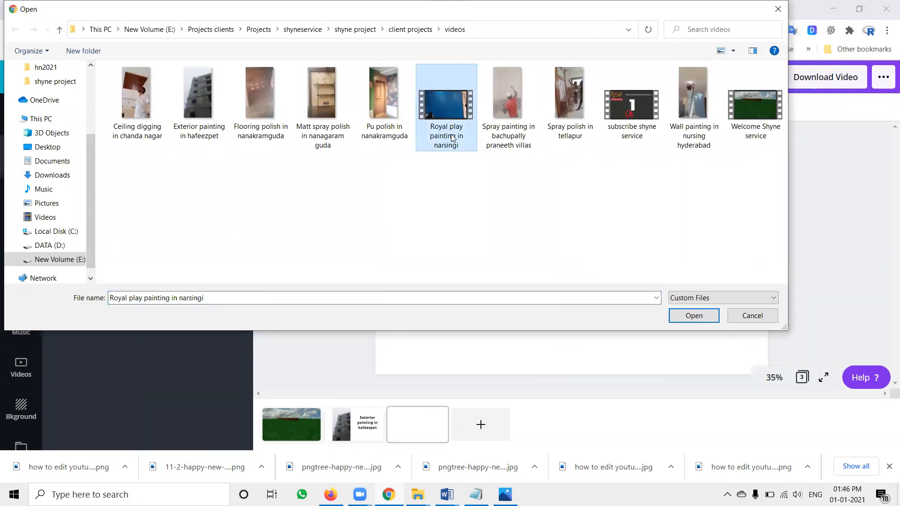
double_click(448, 106)
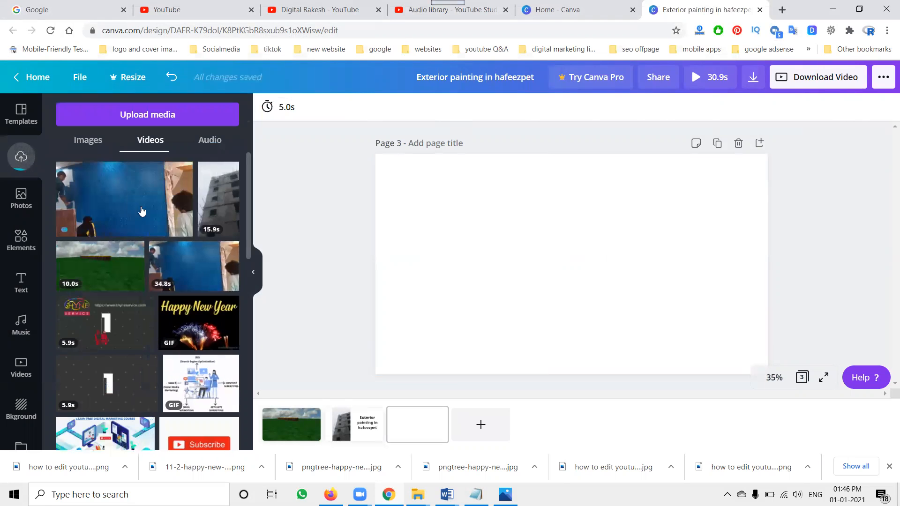
Step: Place the royal play painting clip at the third page's top-left corner, pause it, and enlarge it to fill the page
left_click_drag(497, 237, 456, 211)
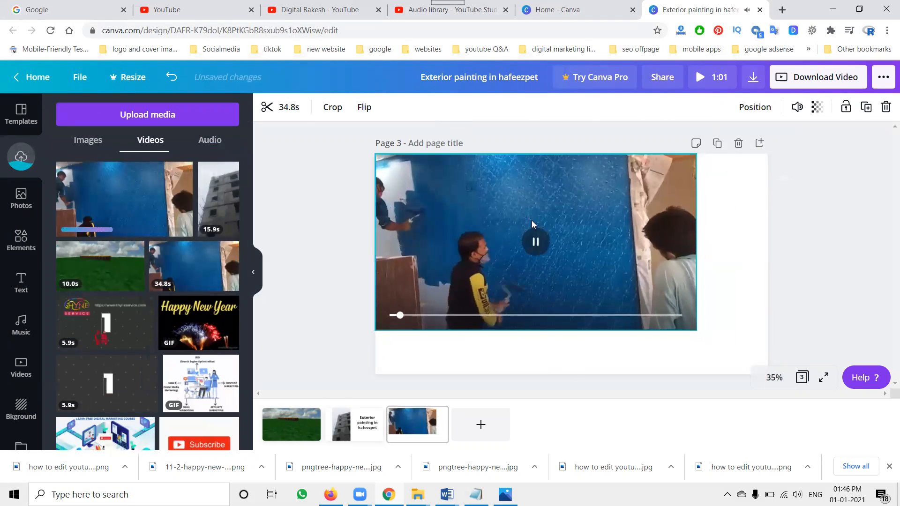
left_click(534, 242)
left_click_drag(697, 329, 772, 372)
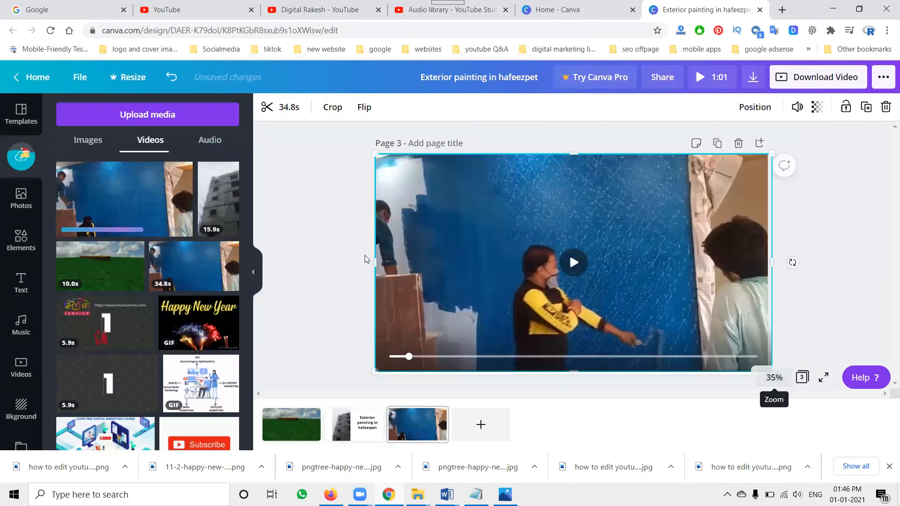
Step: Add the subheading "Royal play painting in narsingi" to the third page and move it near the top of the clip
left_click(21, 281)
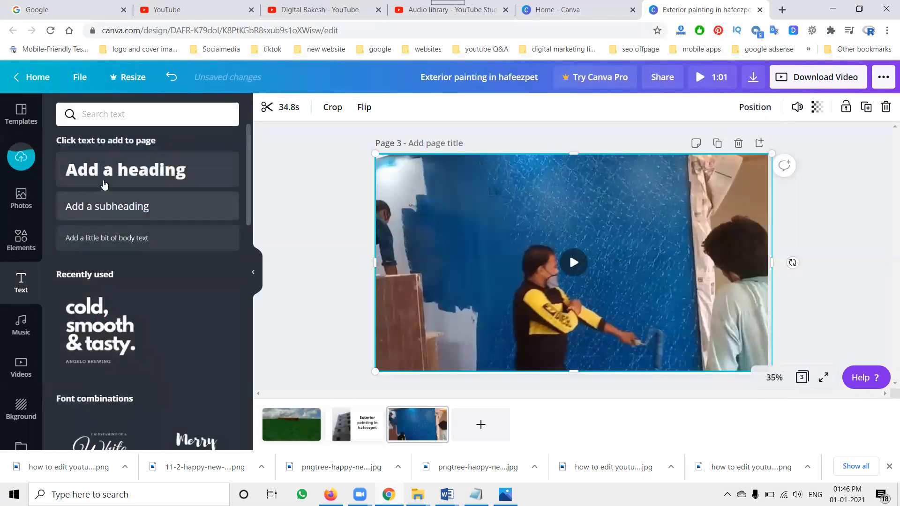
left_click(106, 208)
type("Royal play painting in narsingi")
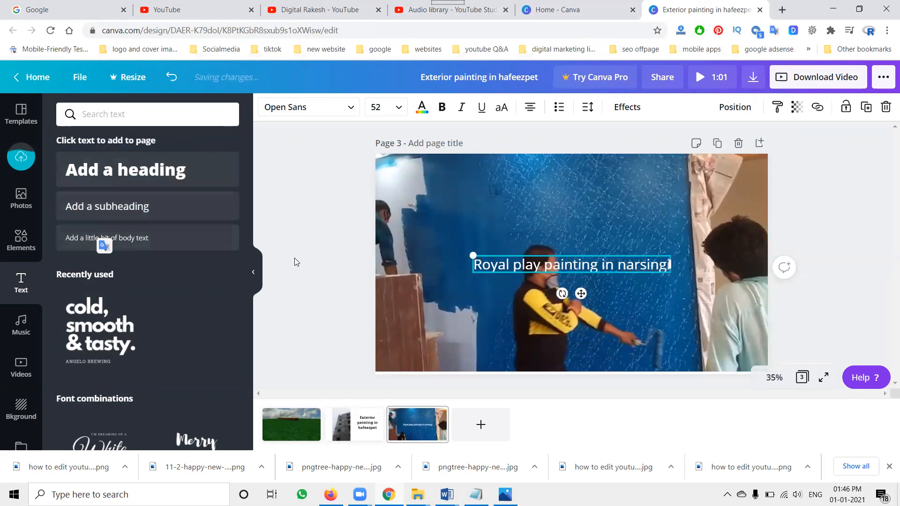
left_click(295, 261)
left_click_drag(522, 268, 515, 200)
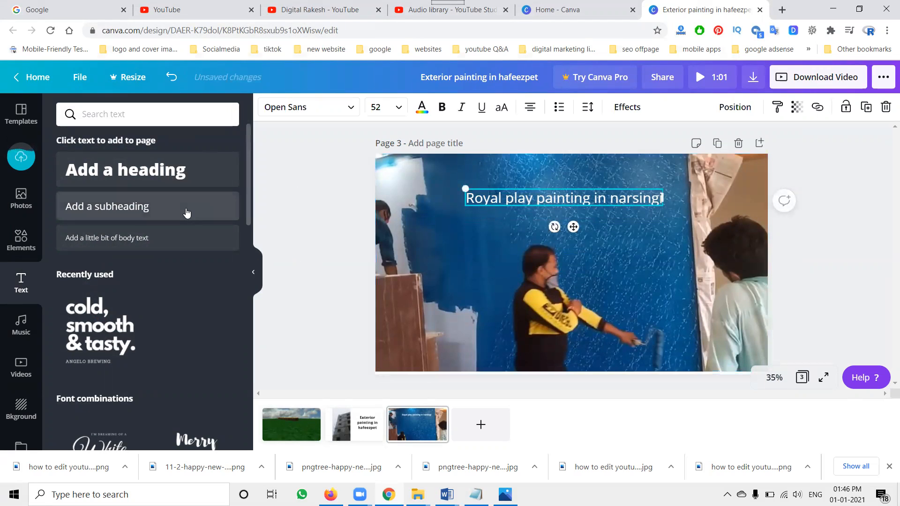
Step: Copy the file name "Flooring polish in nanakramguda" and upload that video from the device's videos folder
left_click(21, 156)
left_click(137, 116)
left_click(89, 174)
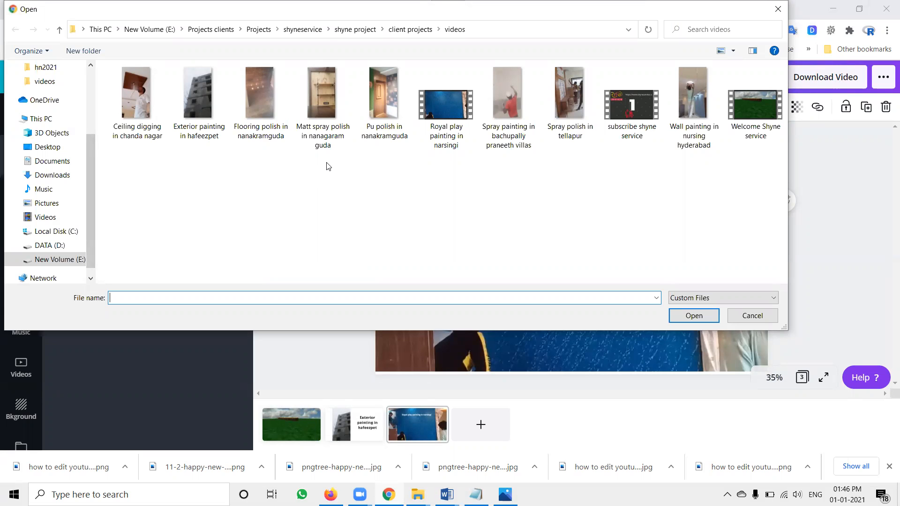
left_click(264, 137)
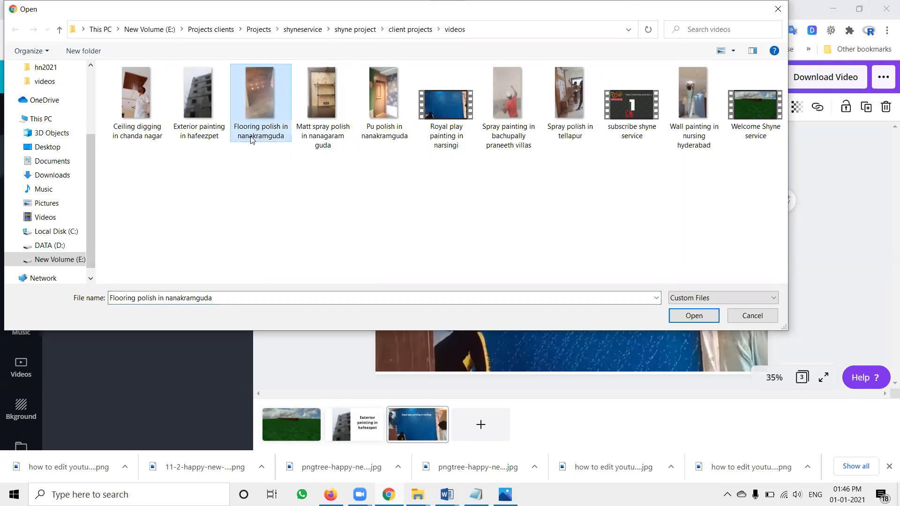
left_click(252, 137)
key("ctrl+c")
double_click(243, 92)
Step: Add a fourth page with the flooring polish clip, enlarged to full page height in the page's left half
left_click(480, 425)
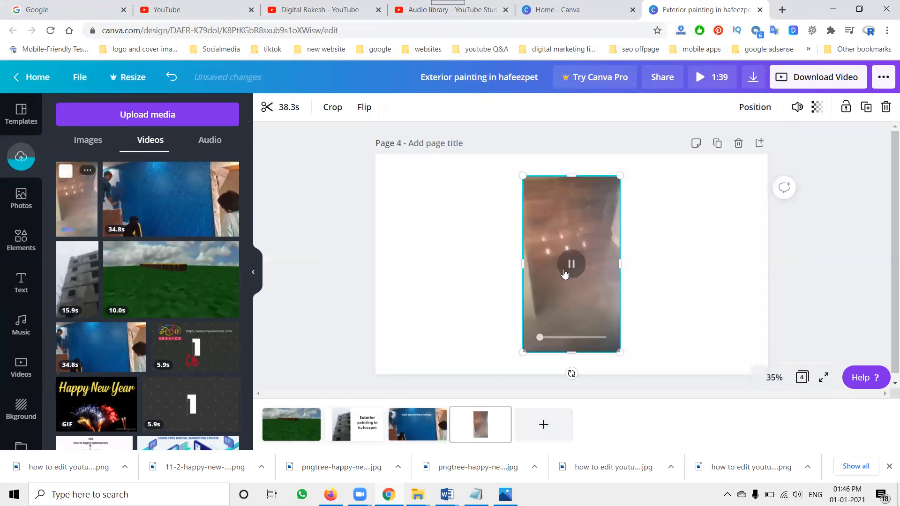
left_click_drag(454, 220, 415, 210)
left_click_drag(512, 330, 556, 365)
left_click(654, 288)
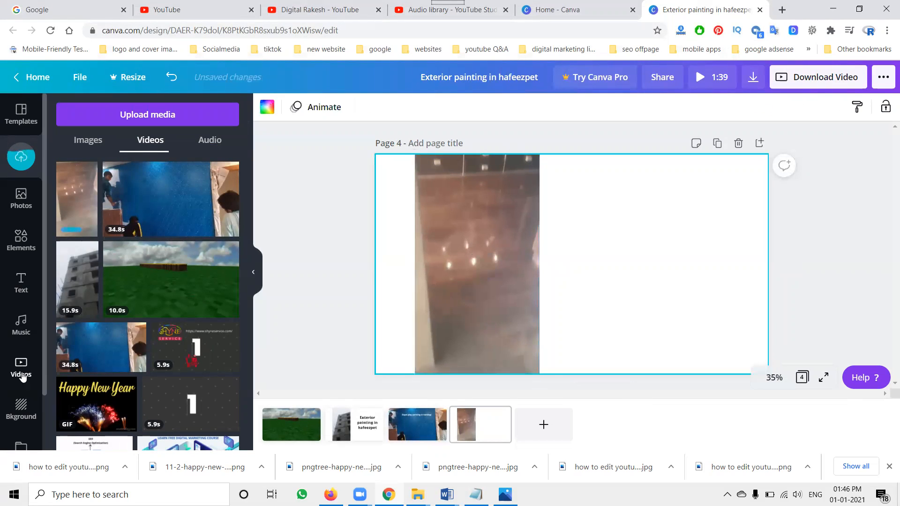
Step: Try the blurred golden lights background on the fourth page, and replace it with the dark string-lights background
left_click(21, 408)
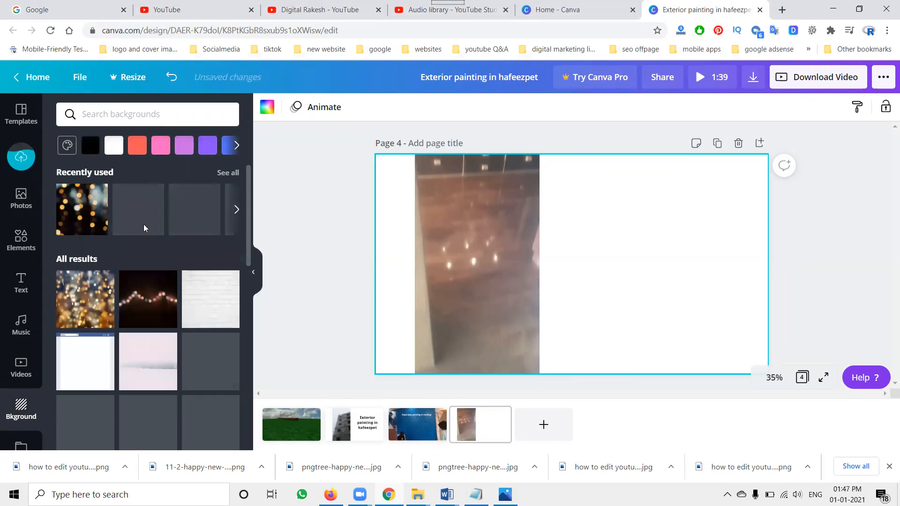
left_click(99, 307)
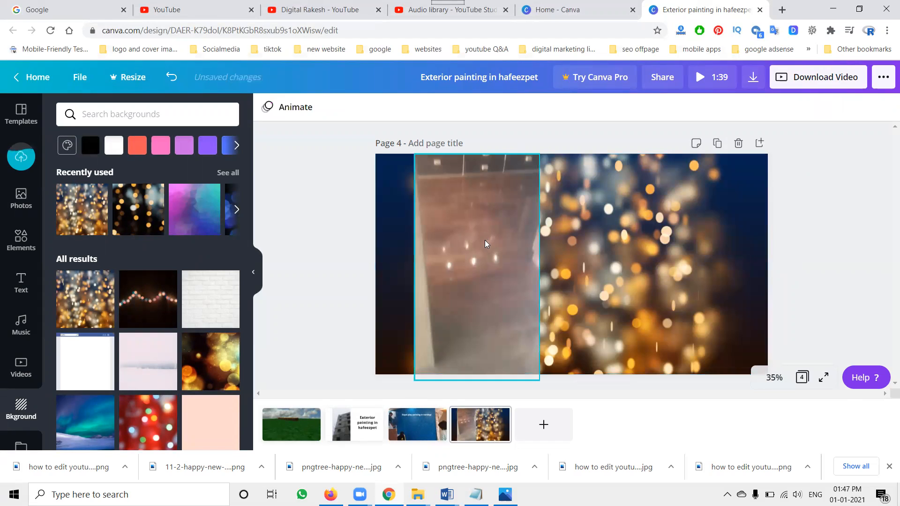
left_click(148, 300)
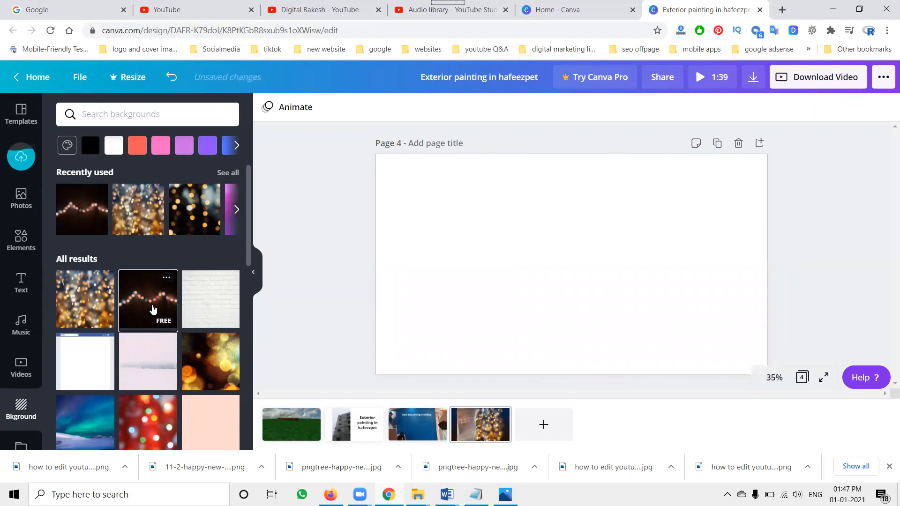
Step: Add the heading "Flooring polish in nanakramguda" to the fourth page, narrowed and placed beside the clip over the string-lights background
left_click(21, 282)
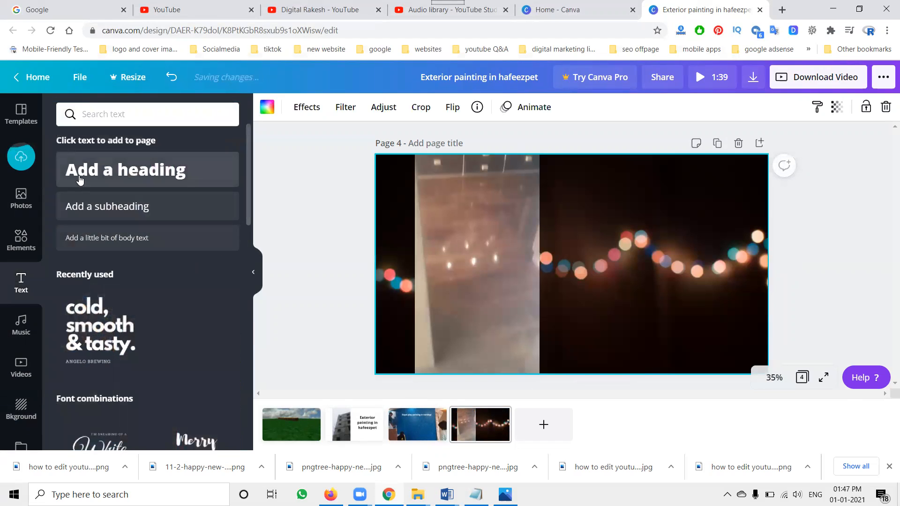
left_click(79, 177)
key("ctrl+v")
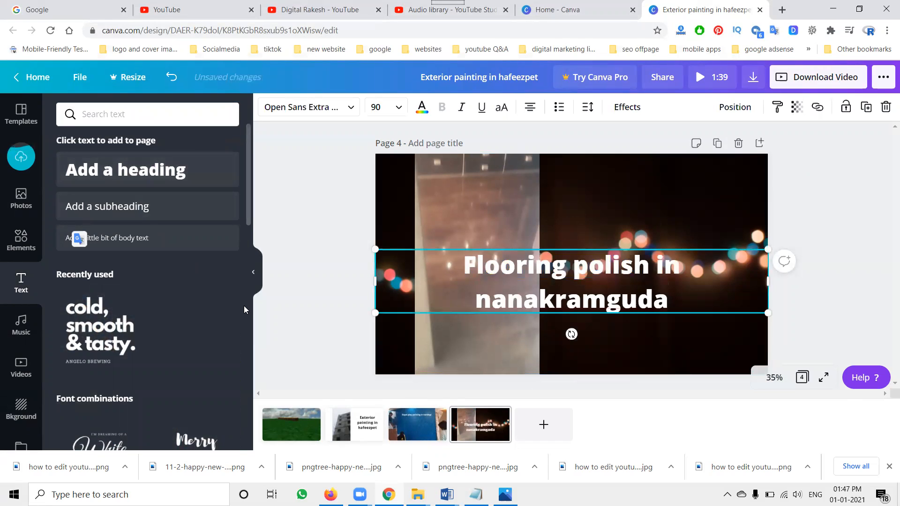
left_click_drag(424, 281, 501, 281)
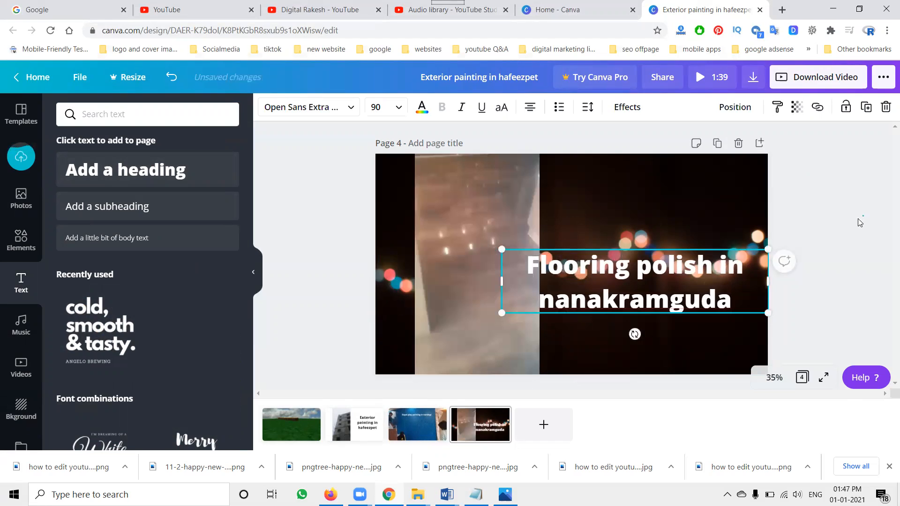
left_click_drag(732, 286, 742, 243)
left_click(635, 317)
left_click_drag(599, 257, 626, 247)
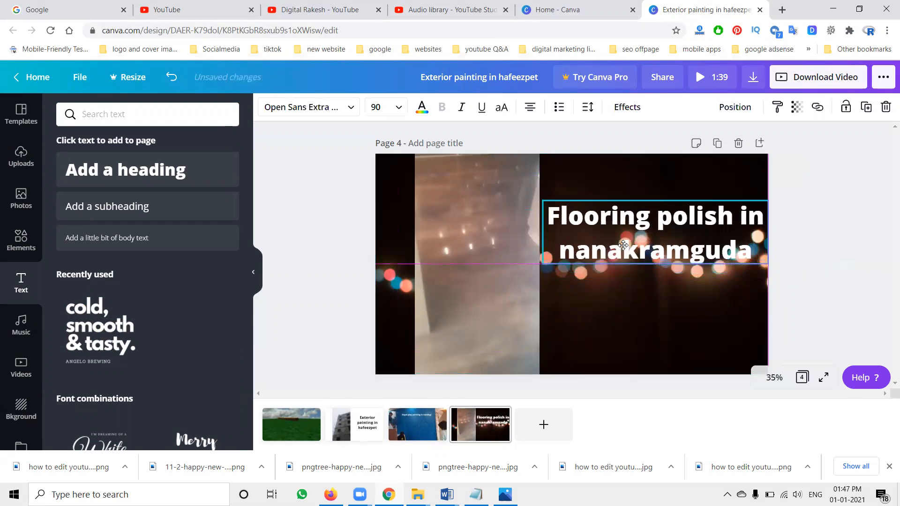
left_click_drag(767, 230, 749, 238)
left_click(834, 243)
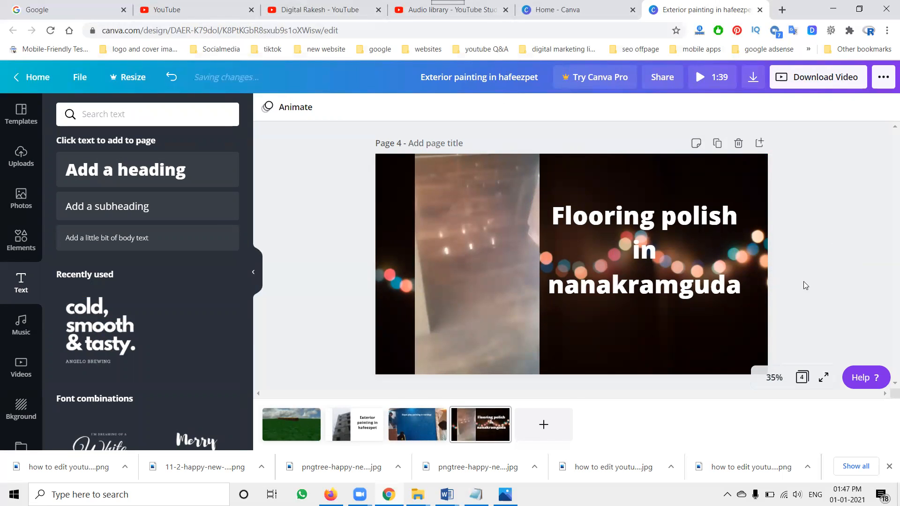
Step: Add a fifth page, copy the file name "Ceiling digging in chanda nagar" and upload that video from the device's videos folder
left_click(540, 422)
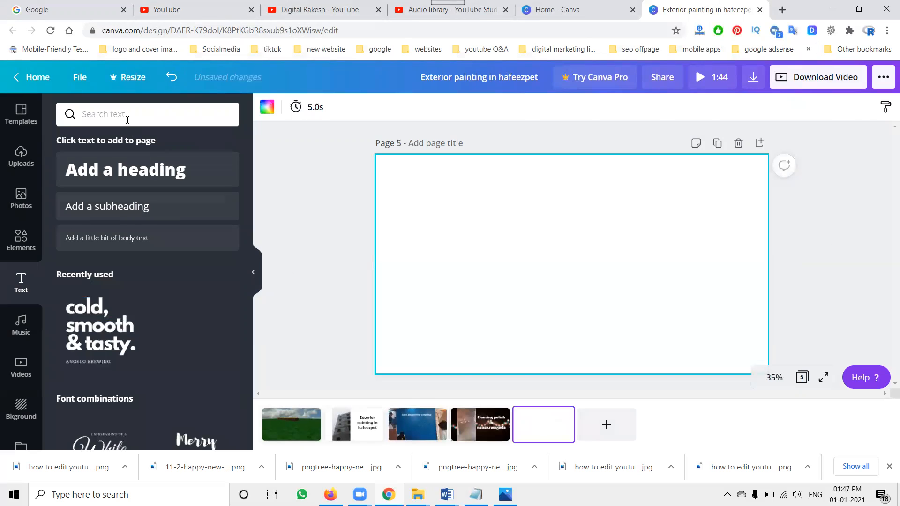
left_click(21, 158)
left_click(87, 122)
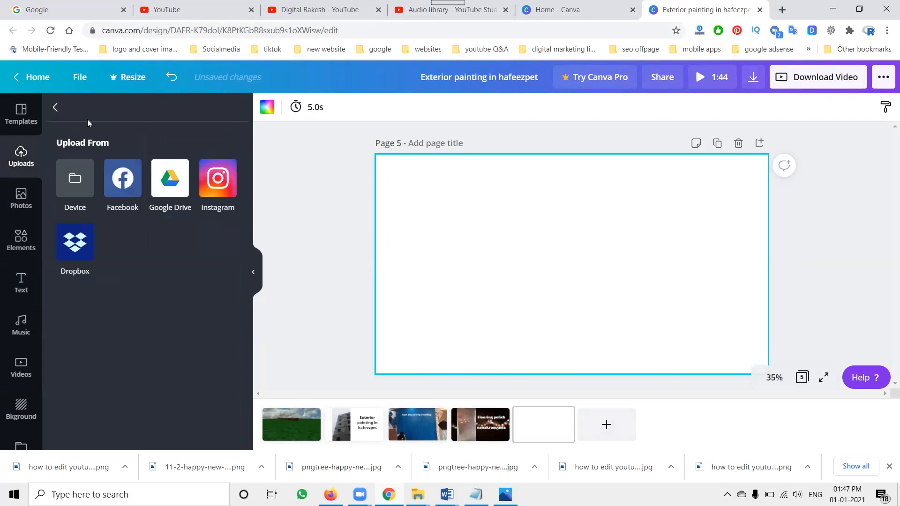
left_click(78, 170)
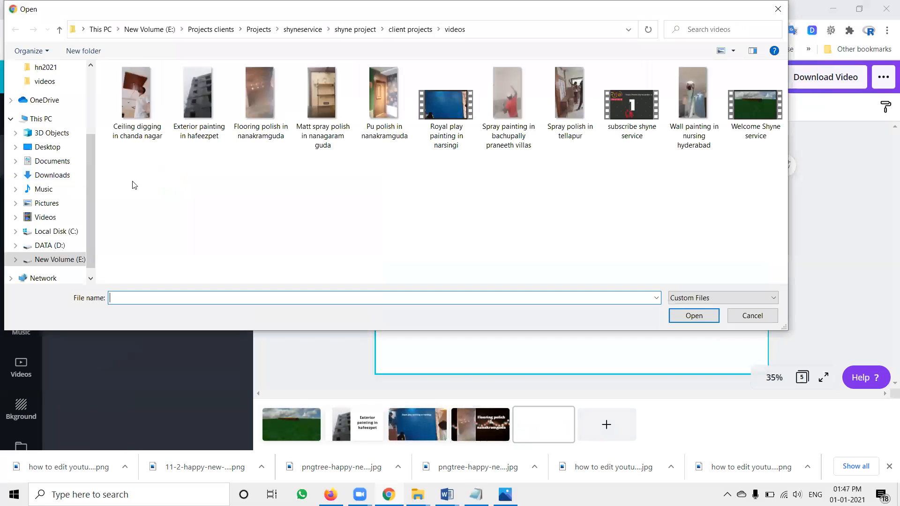
left_click(134, 136)
left_click(133, 136)
key("ctrl+c")
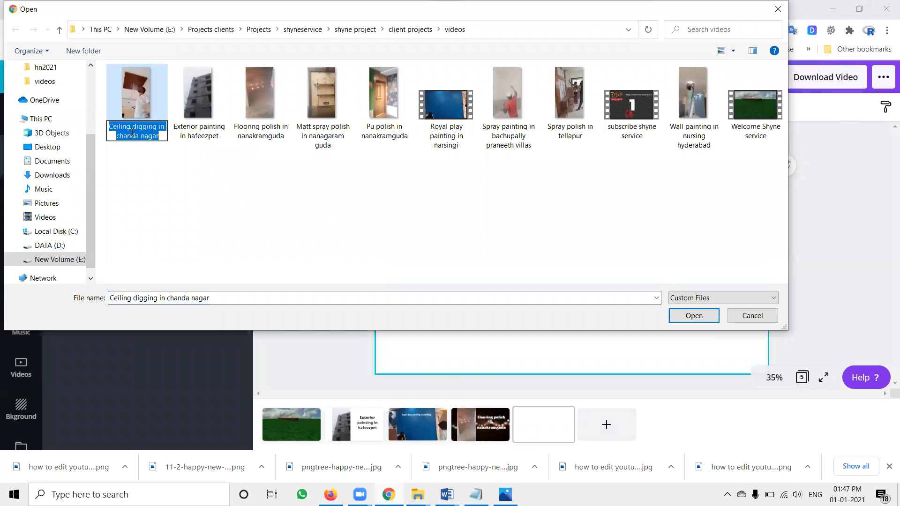
double_click(127, 99)
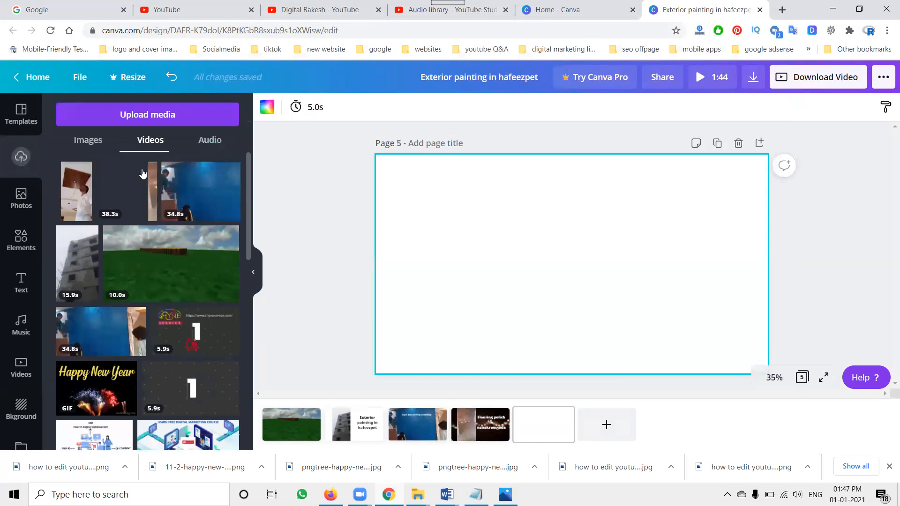
Step: Place the ceiling digging clip at full height in the fifth page's left half, over the pale snowy landscape background
left_click(74, 192)
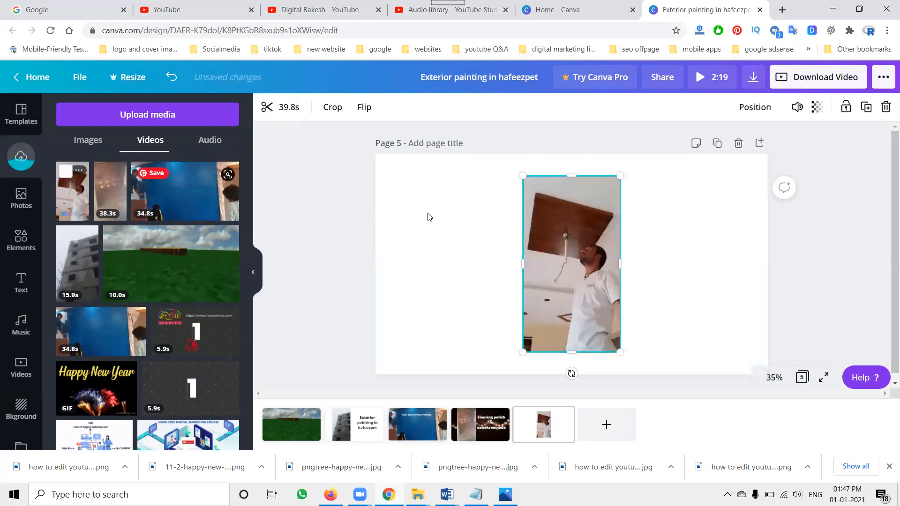
left_click(21, 410)
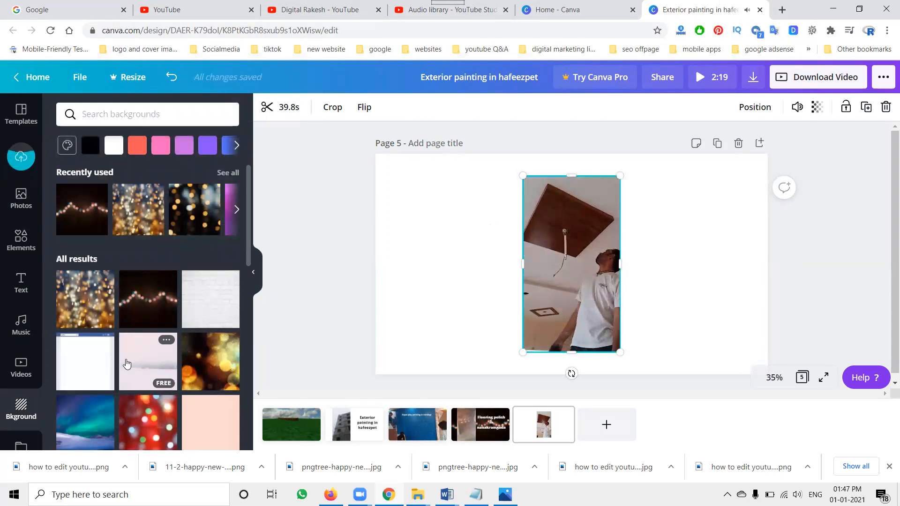
left_click(126, 363)
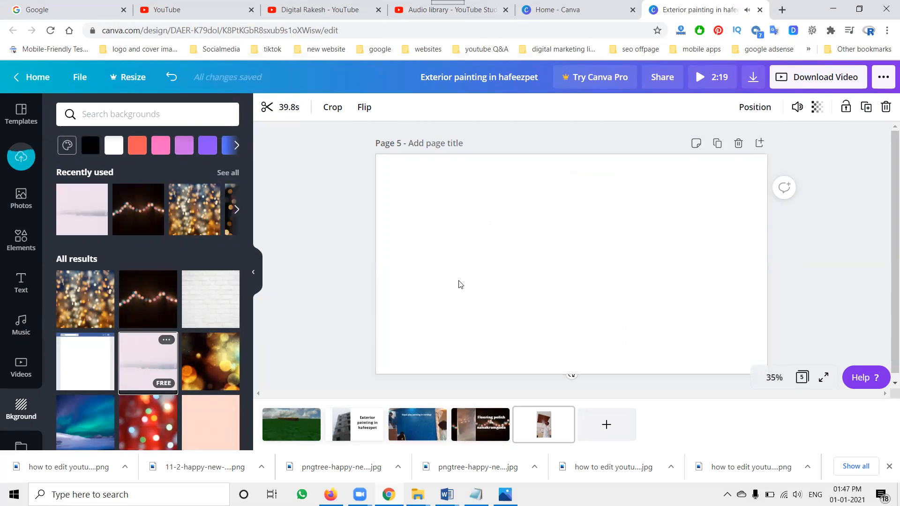
left_click_drag(409, 248, 371, 237)
left_click_drag(476, 336, 514, 368)
Step: Add the subheading "Ceiling digging in chanda nagar" in bold uppercase to the fifth page, with its box narrowed to clear the clip
left_click(12, 288)
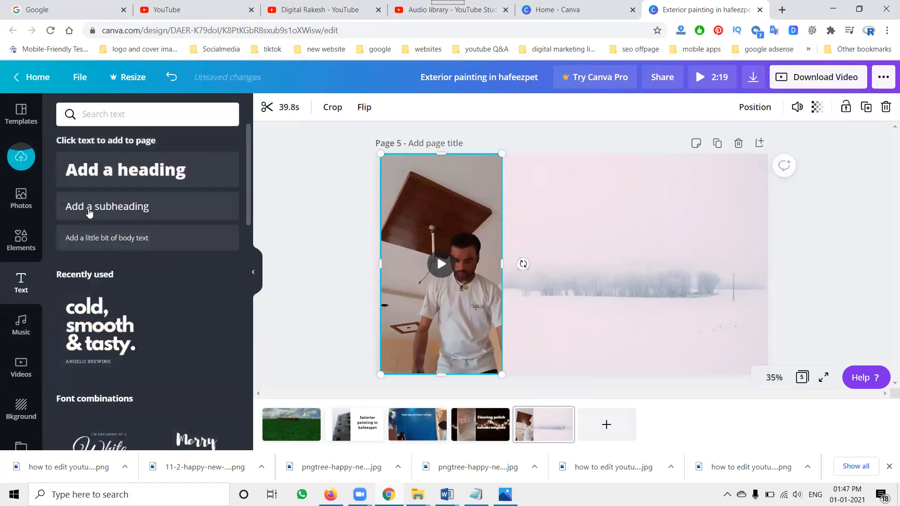
left_click(90, 210)
key("ctrl+v")
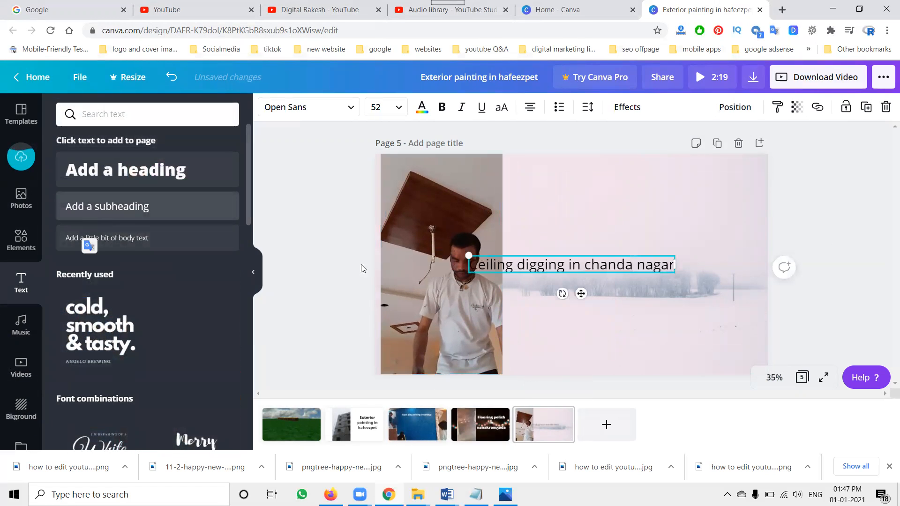
key("ctrl+a")
left_click(442, 108)
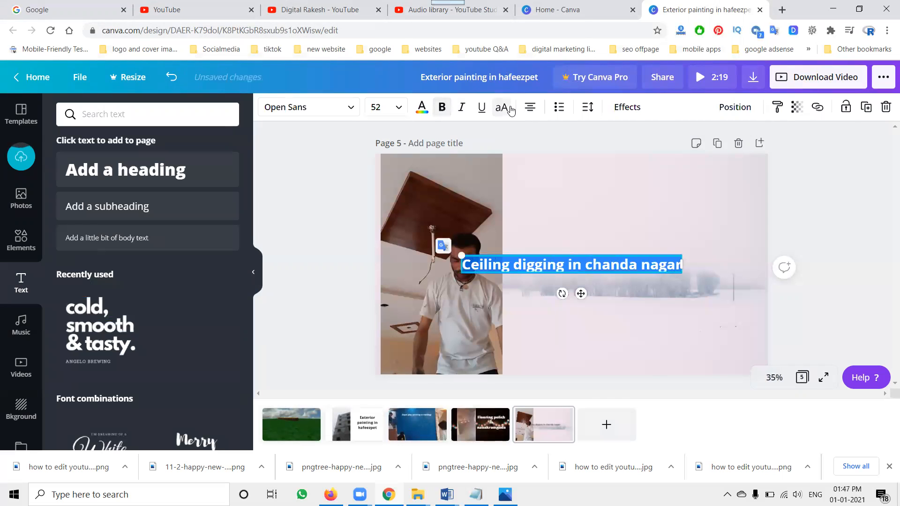
left_click(502, 108)
left_click_drag(441, 265, 542, 274)
Step: Move the ceiling digging caption near the top of the fifth page and set its font size to 96
left_click(380, 107)
scroll(394, 262, "down", 5)
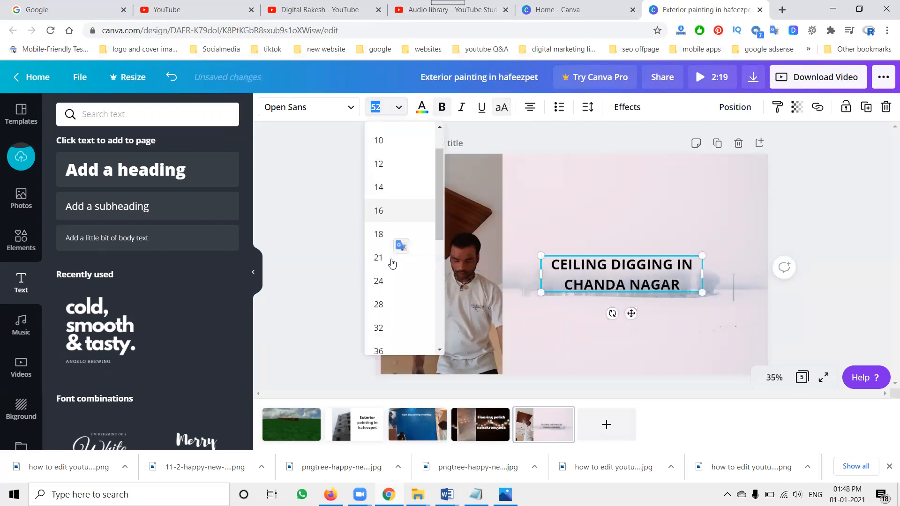
left_click(398, 338)
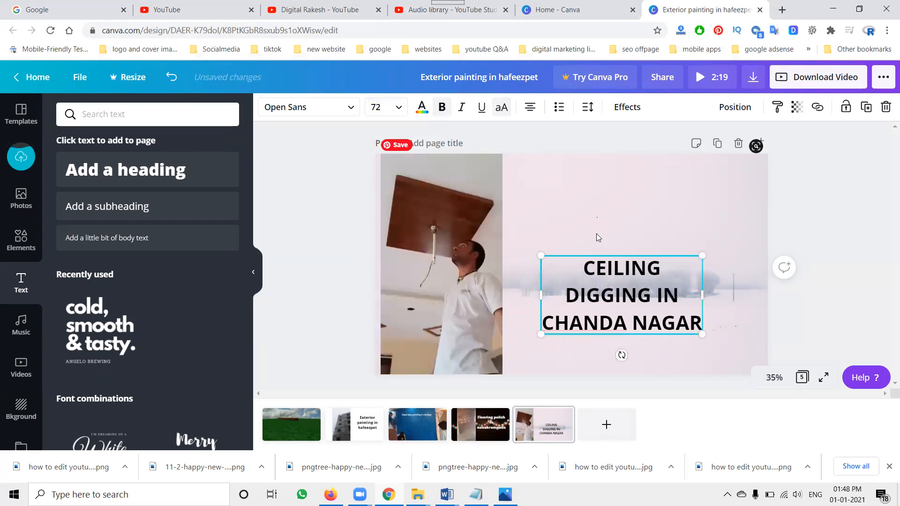
left_click_drag(599, 263, 607, 188)
left_click(399, 108)
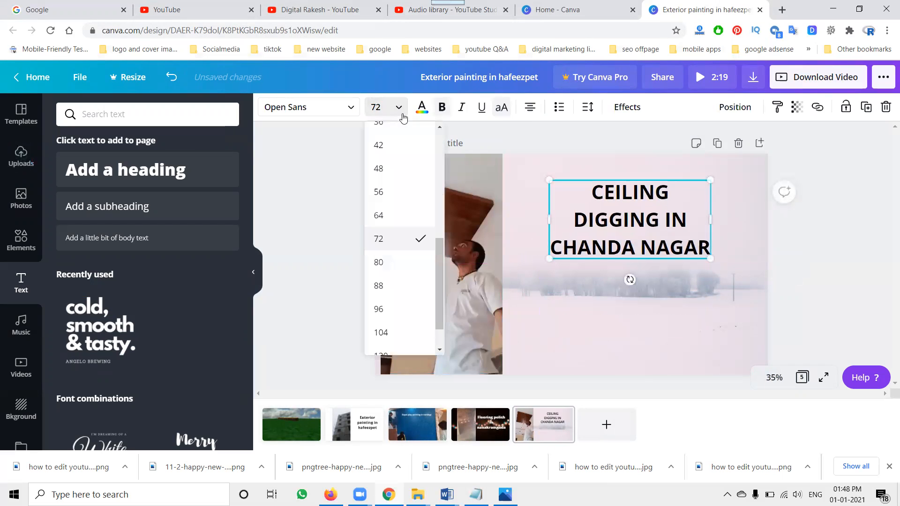
scroll(396, 226, "down", 1)
left_click(396, 242)
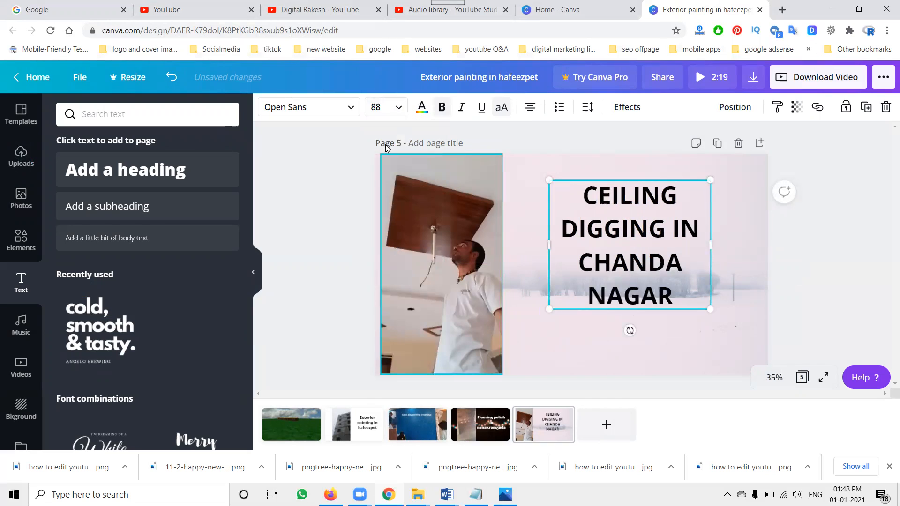
left_click(399, 107)
left_click(402, 269)
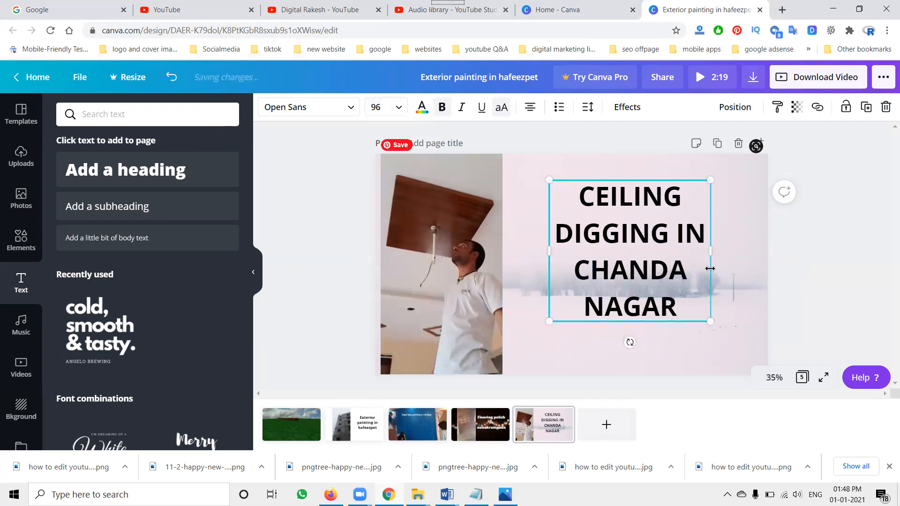
Step: Widen the caption box on both sides and break the line before "CHANDA NAGAR"
left_click_drag(711, 251, 758, 252)
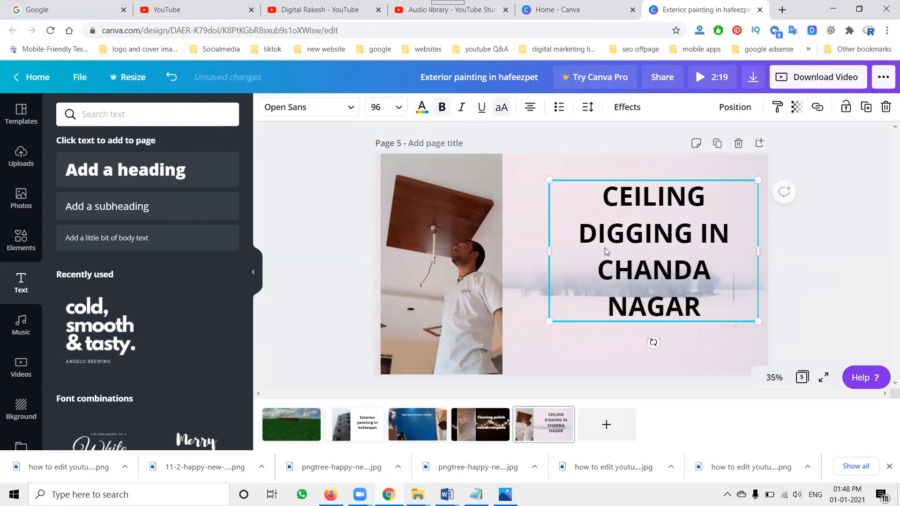
left_click_drag(555, 252, 525, 251)
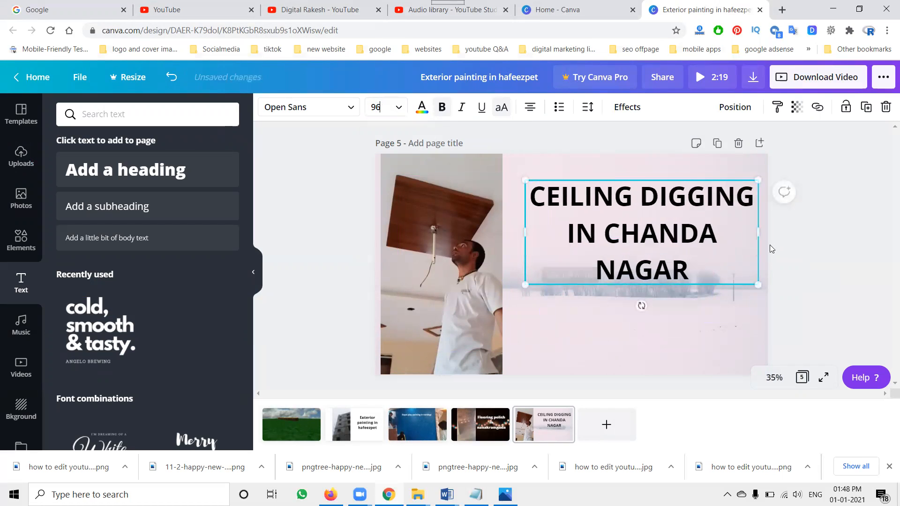
left_click(594, 233)
left_click(610, 229)
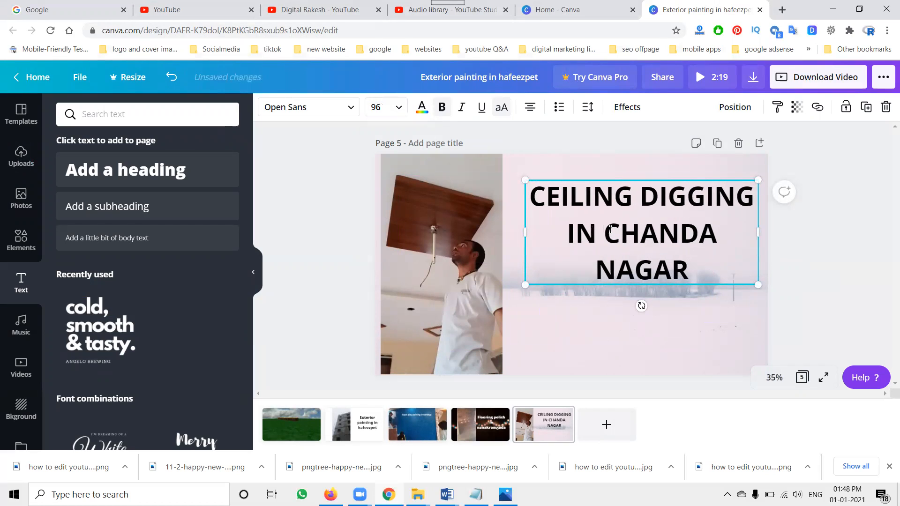
key("Return")
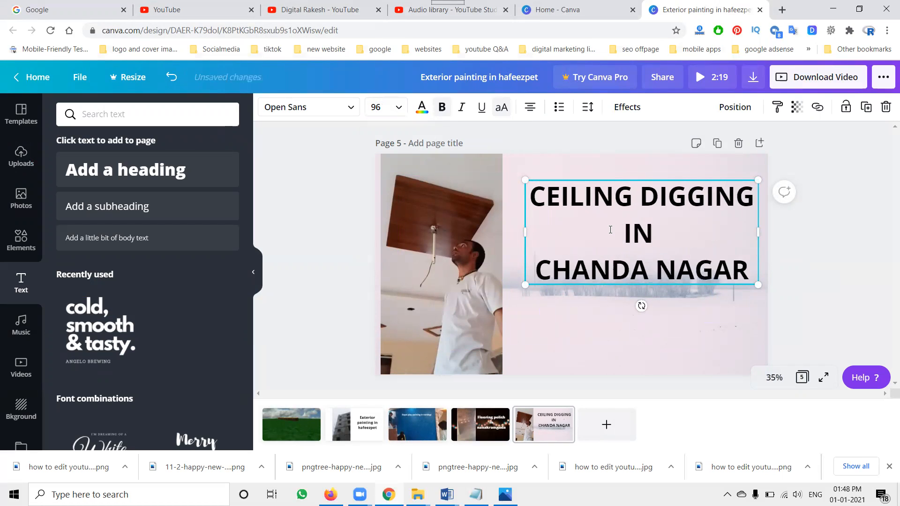
left_click(808, 130)
Step: Add a sixth page and place the Shyne Service subscribe outro clip on it, enlarged to fill the page
left_click(607, 425)
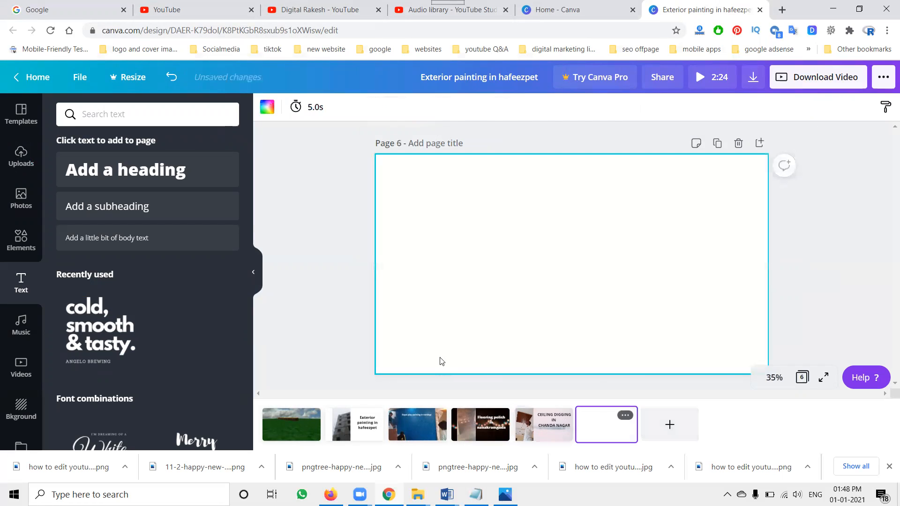
left_click(21, 157)
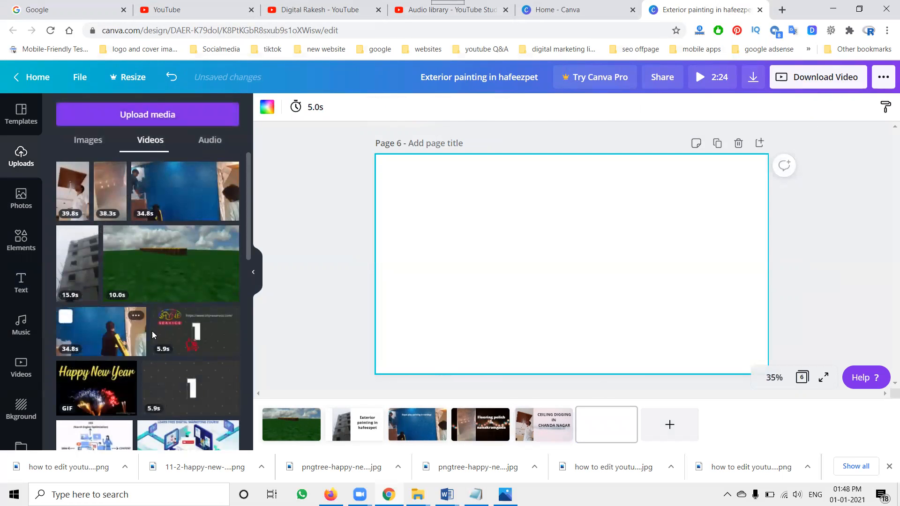
left_click(196, 333)
left_click_drag(454, 252, 419, 232)
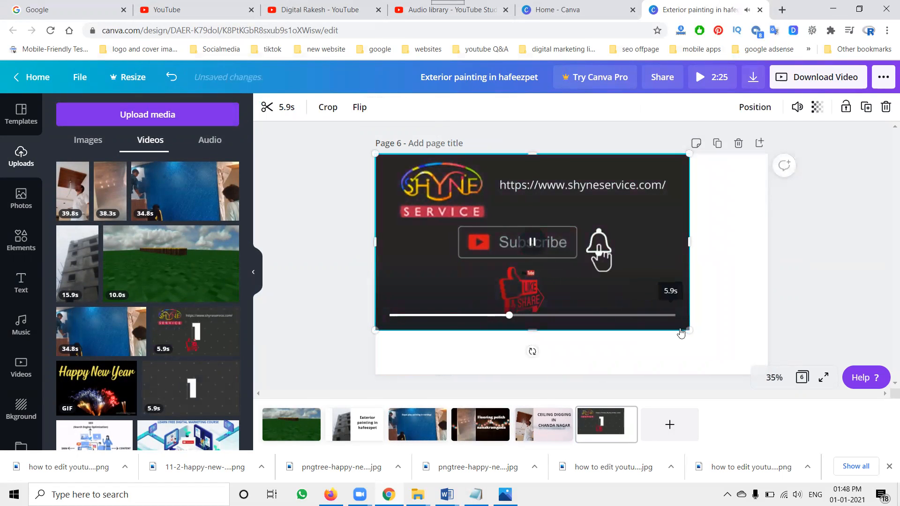
left_click_drag(691, 327, 770, 375)
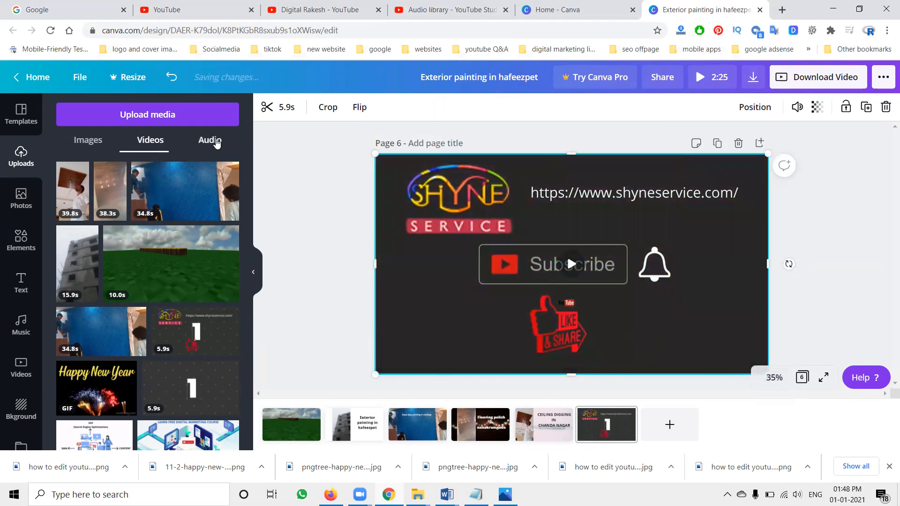
Step: Start an audio upload from the device and browse to the music folder inside Projects
left_click(216, 143)
left_click(156, 117)
left_click(71, 177)
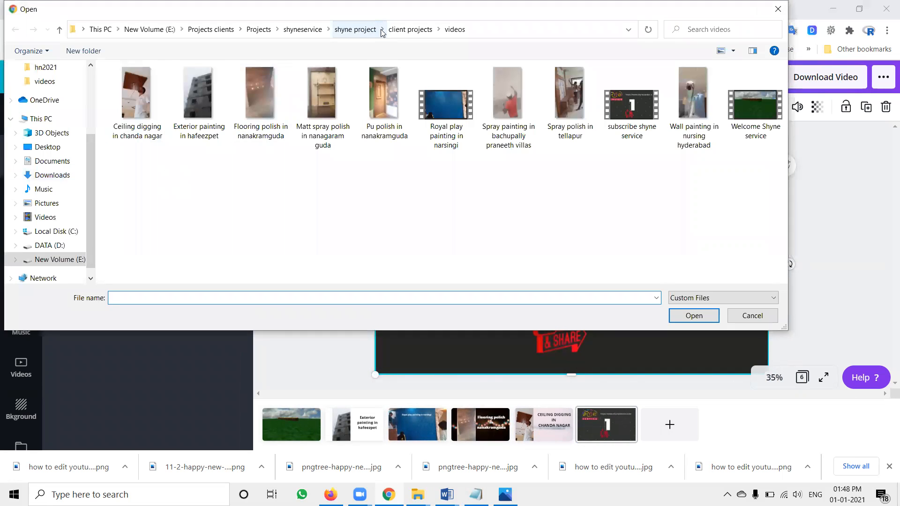
left_click(356, 29)
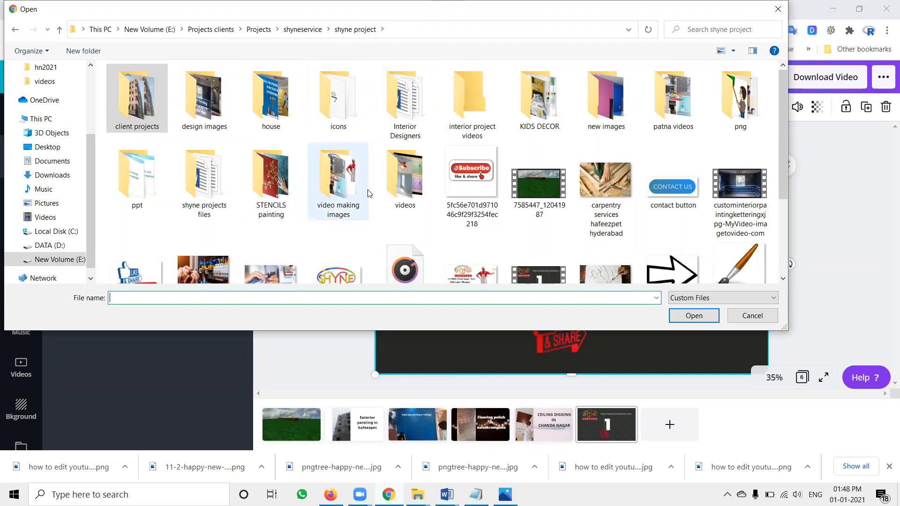
type("mm")
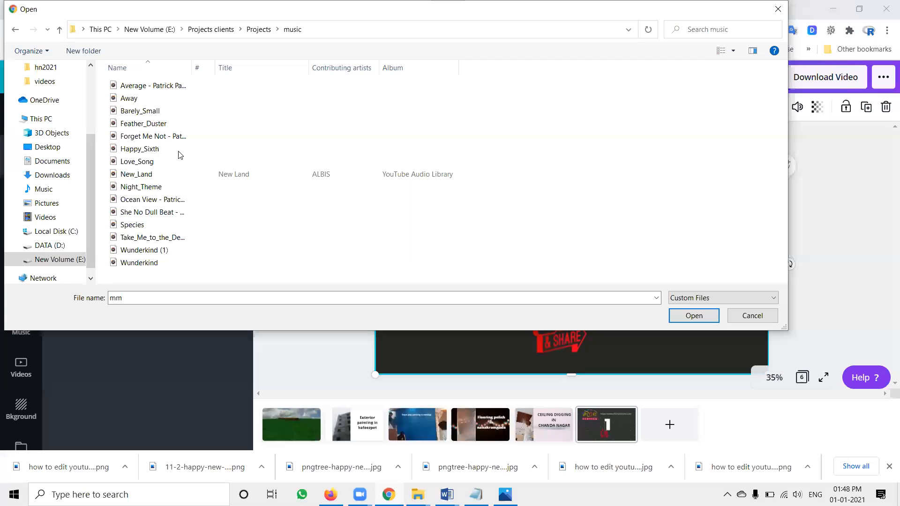
Step: Preview the Happy_Sixth track in Groove Music and close the player
left_click(147, 149)
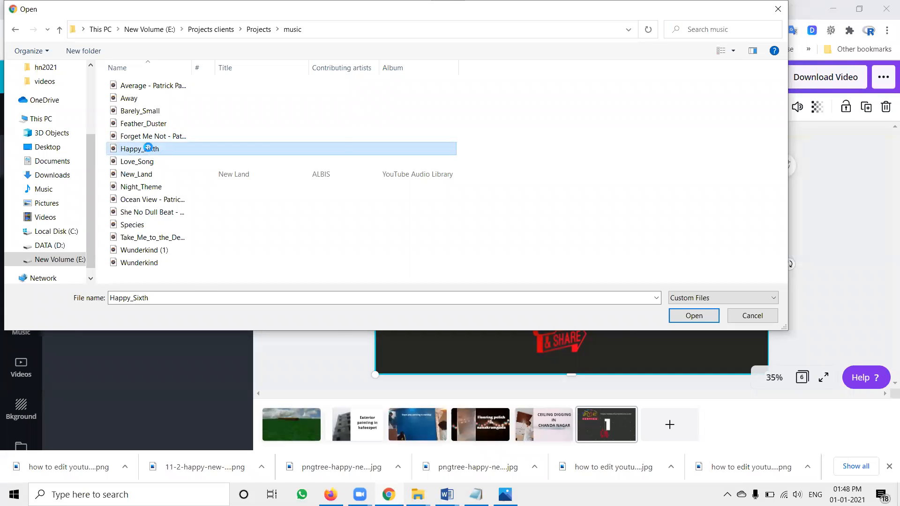
right_click(148, 149)
left_click(161, 146)
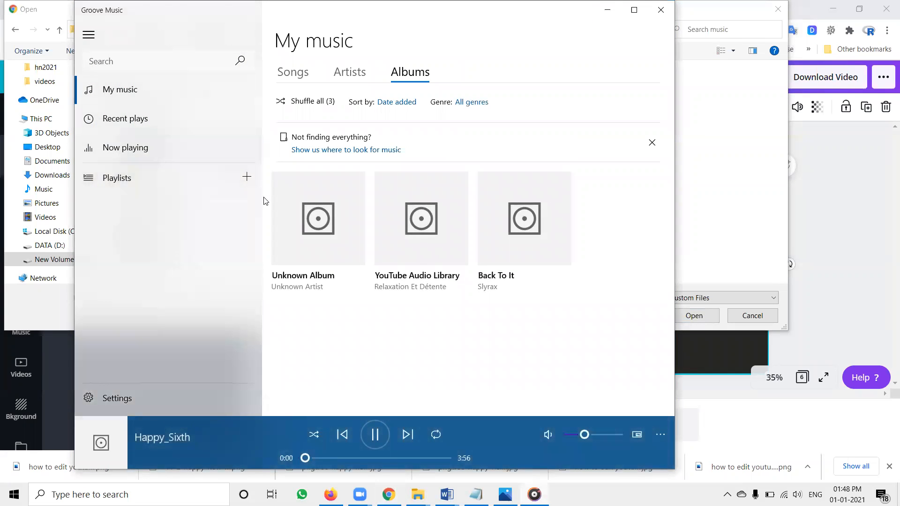
left_click(660, 10)
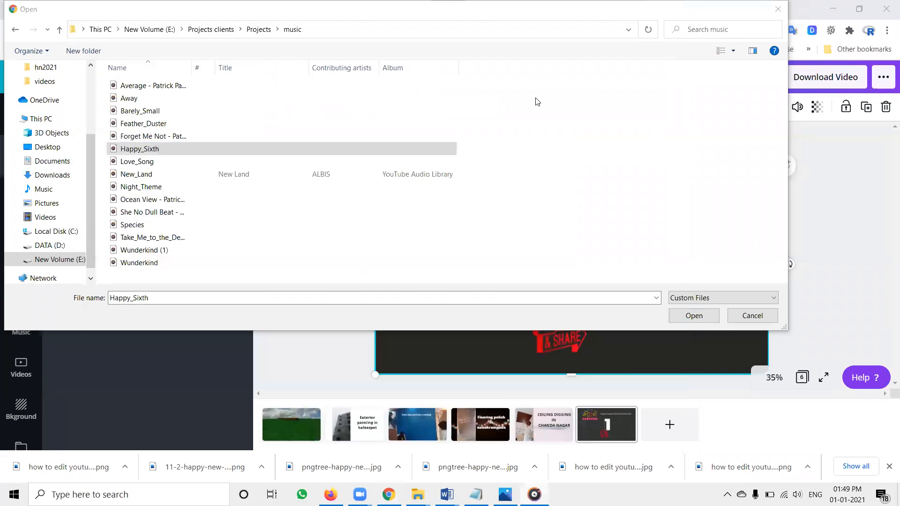
Step: Upload the Happy_Sixth track from the music folder and add it to the design as background music
double_click(137, 149)
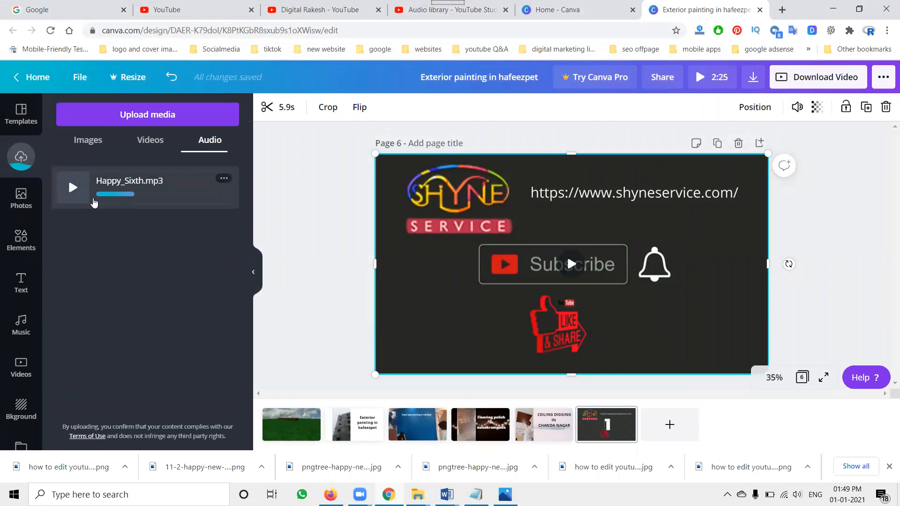
left_click(94, 201)
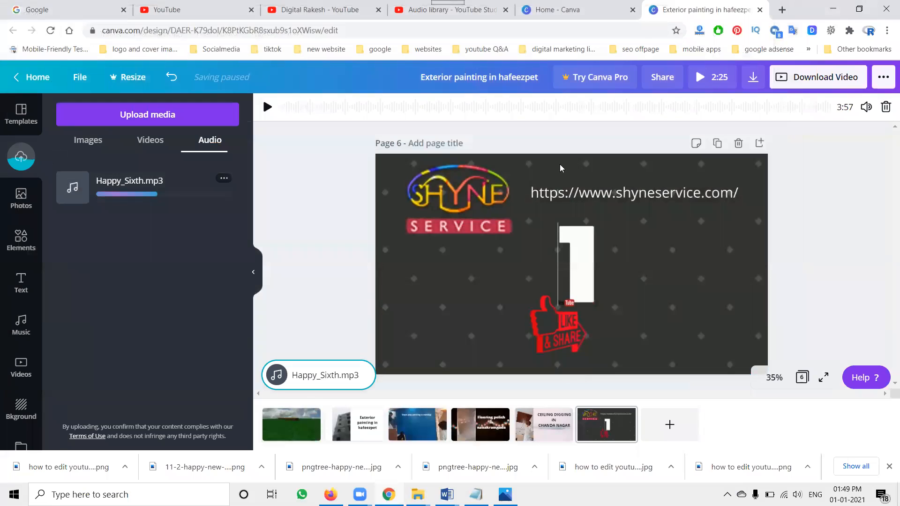
Step: Play the added audio track, preview the whole video with the music, and close the preview
left_click(267, 107)
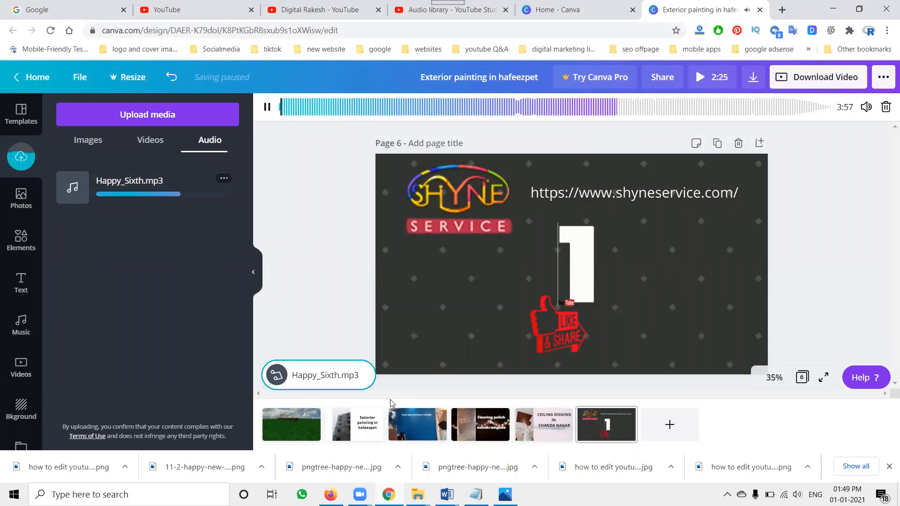
left_click(699, 77)
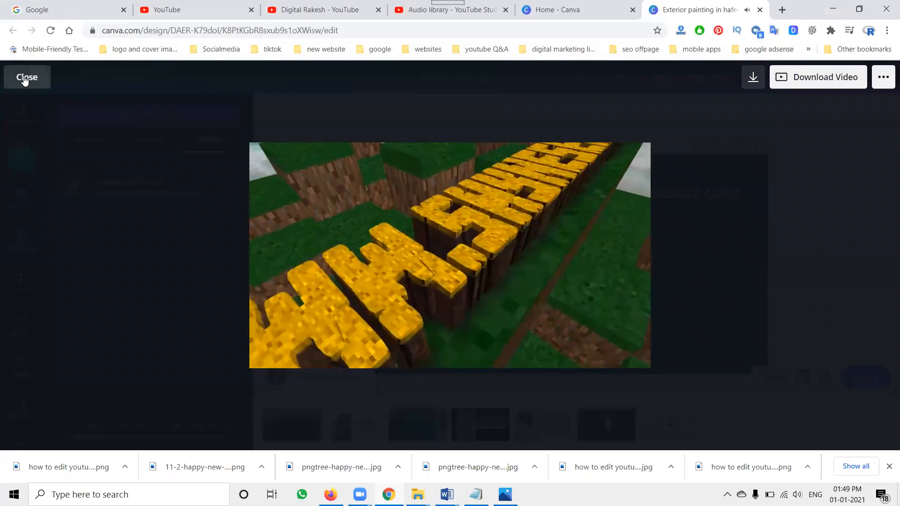
left_click(26, 78)
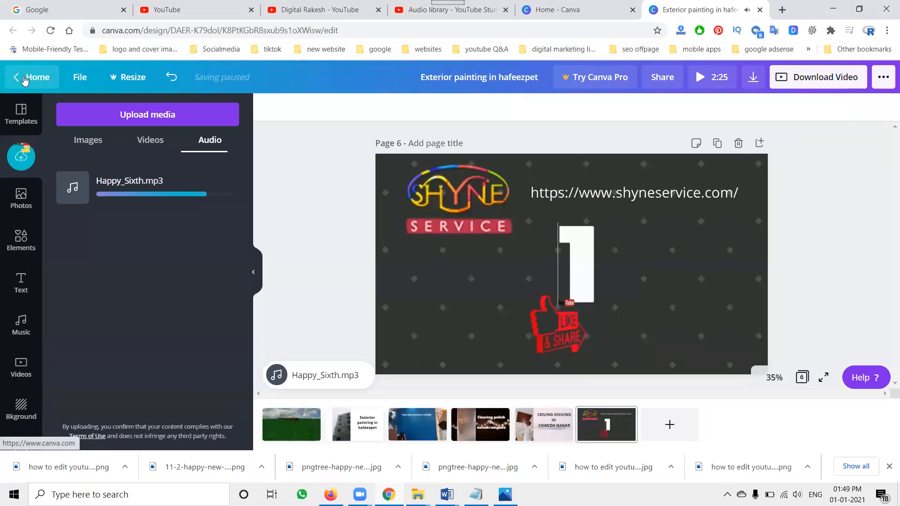
Step: Download all six pages as an MP4 (high quality video) and switch to the YouTube channel's videos page
left_click(810, 78)
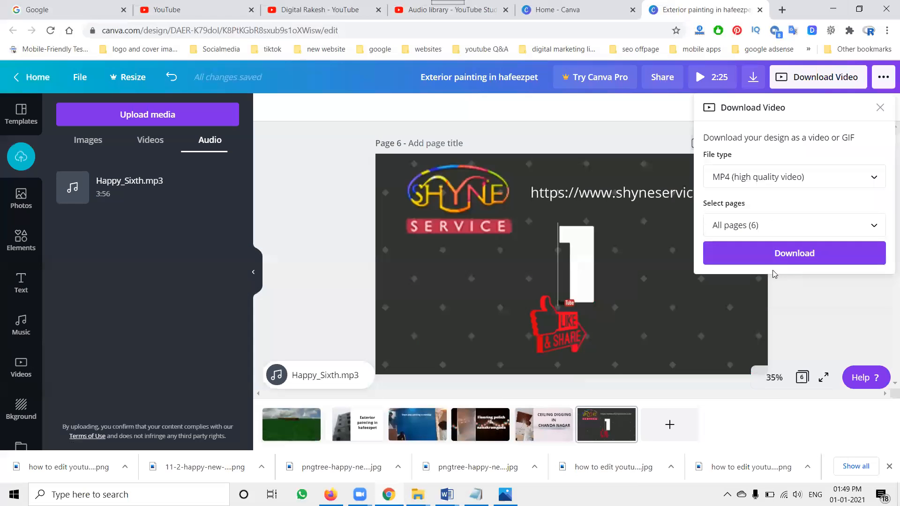
left_click(776, 252)
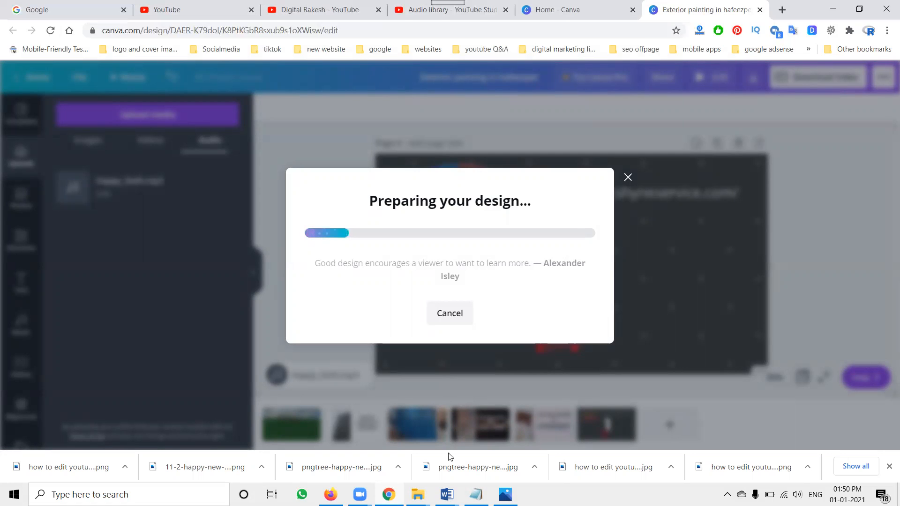
left_click(310, 9)
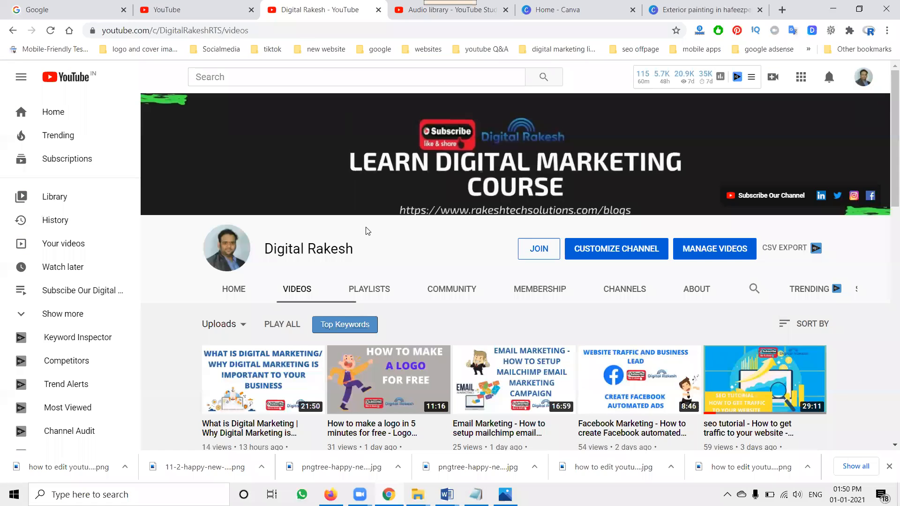